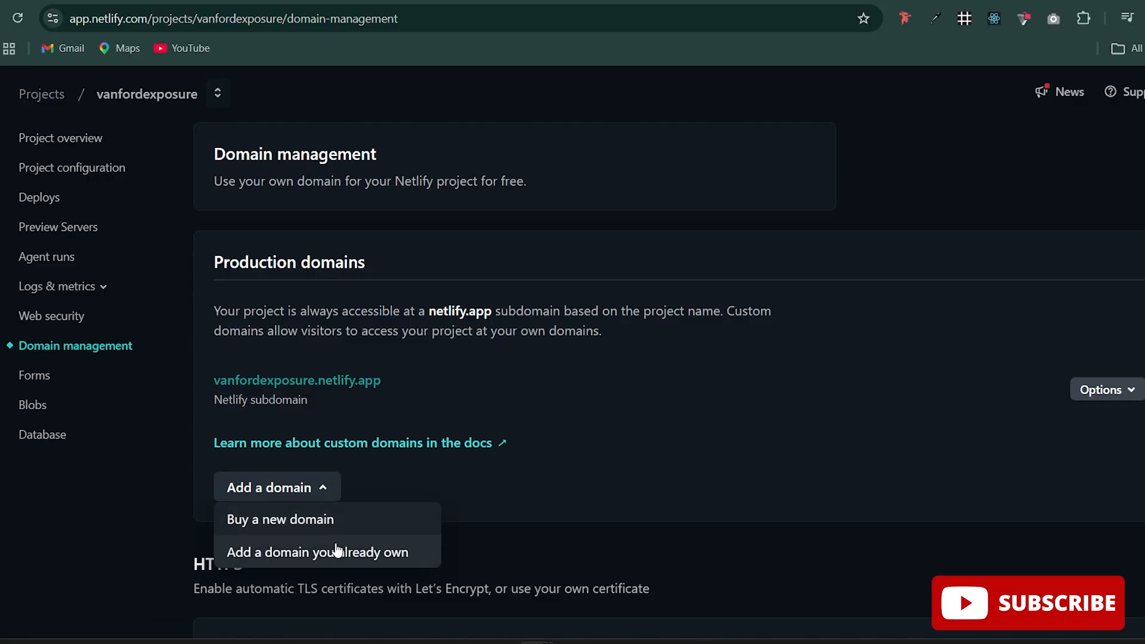
Step: Verify vanfordexposures.com as an already owned custom domain and add it to the vanfordexposure project
{"action": "left_click", "coordinate": [341, 556]}
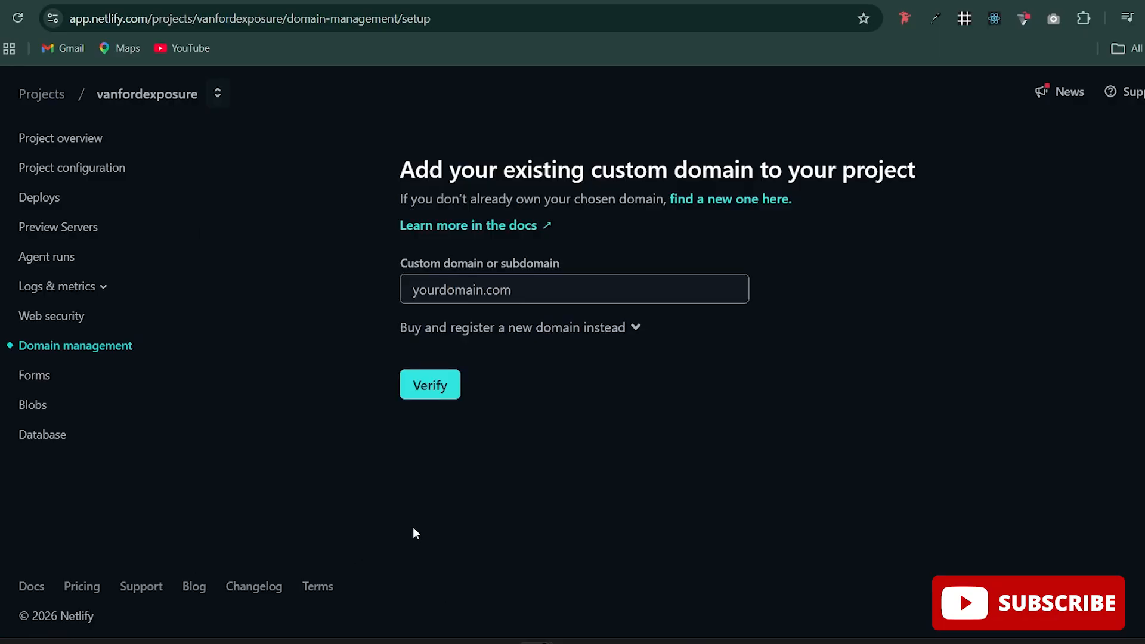
{"action": "left_click", "coordinate": [519, 287]}
{"action": "type", "text": "vanfordexposures.com"}
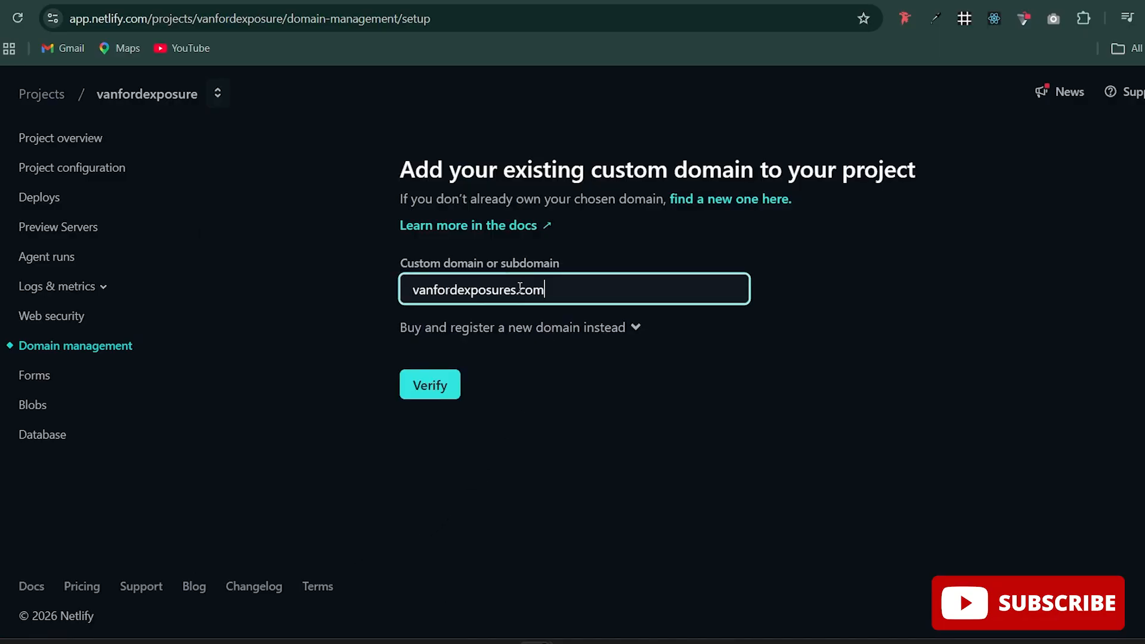
{"action": "left_click", "coordinate": [433, 394]}
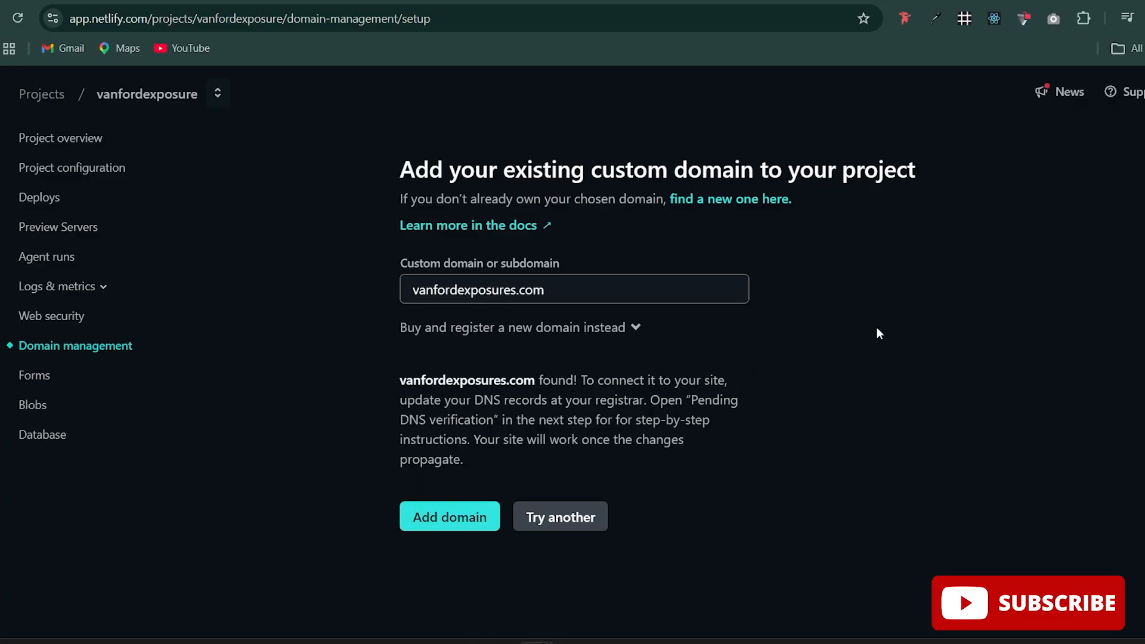
{"action": "left_click", "coordinate": [432, 507]}
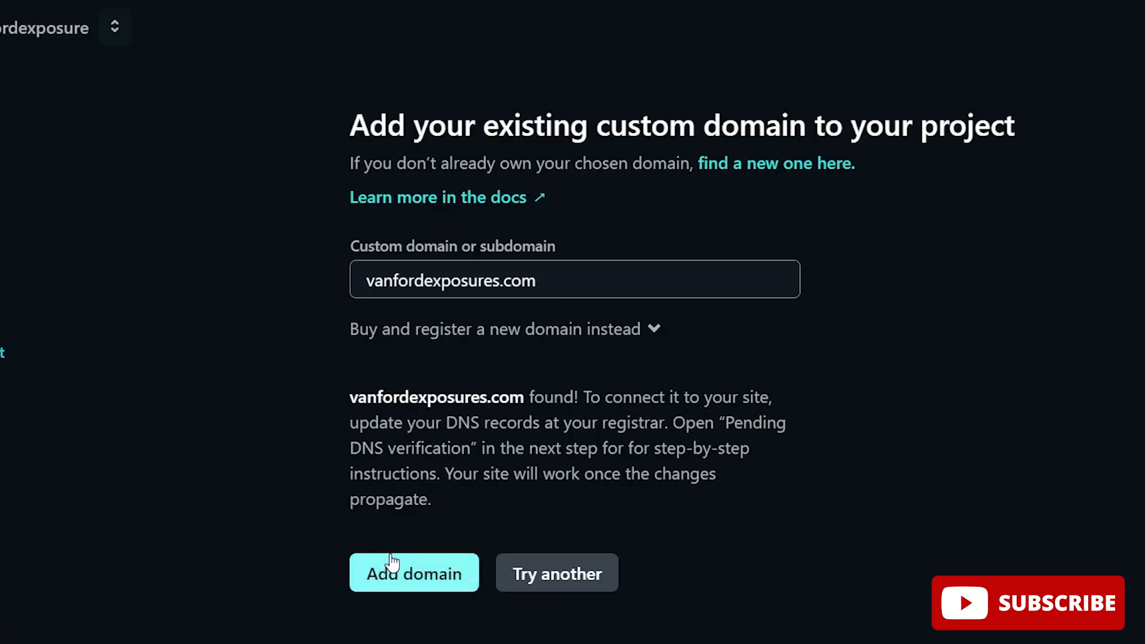
{"action": "left_click", "coordinate": [392, 563]}
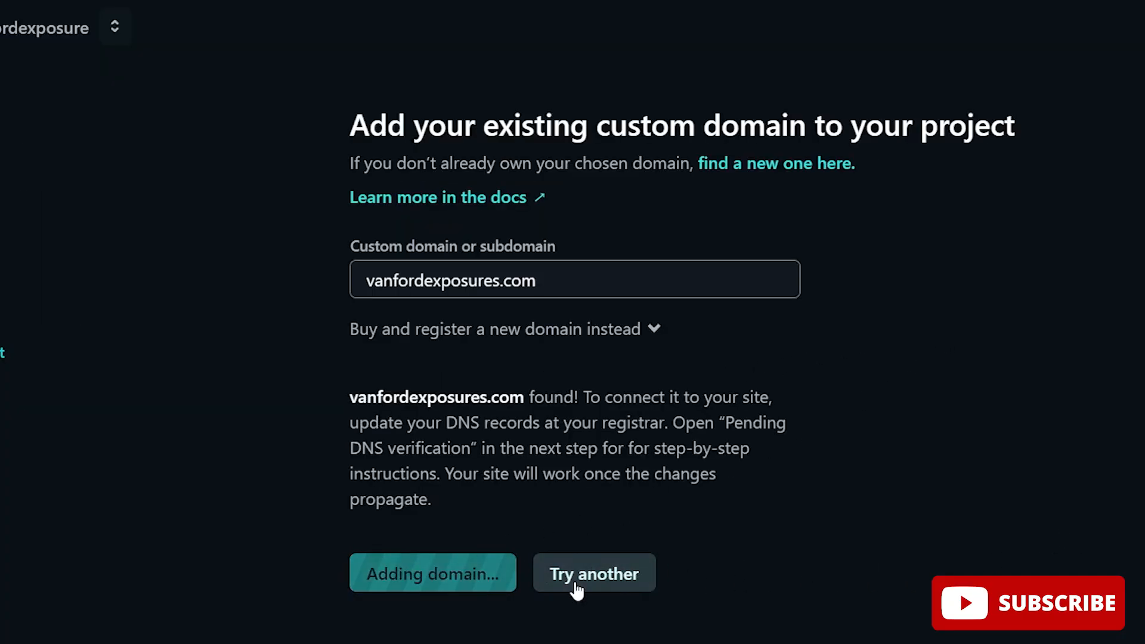
{"action": "scroll", "coordinate": [596, 352], "scroll_direction": "down", "scroll_amount": 4}
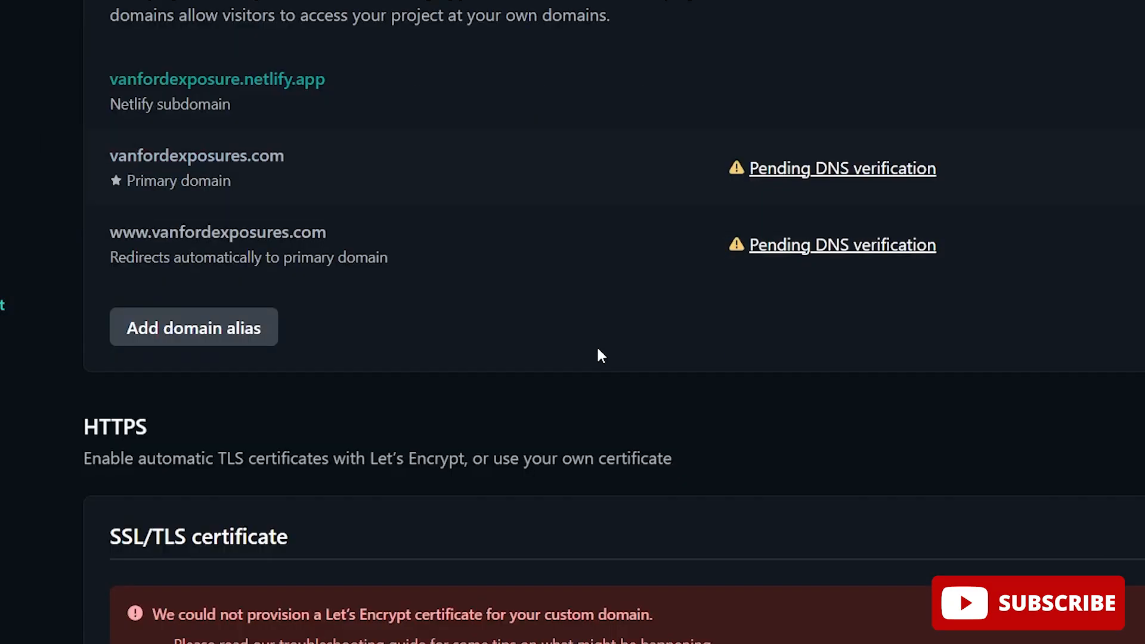
{"action": "scroll", "coordinate": [577, 412], "scroll_direction": "down", "scroll_amount": 4}
{"action": "scroll", "coordinate": [579, 408], "scroll_direction": "up", "scroll_amount": 9}
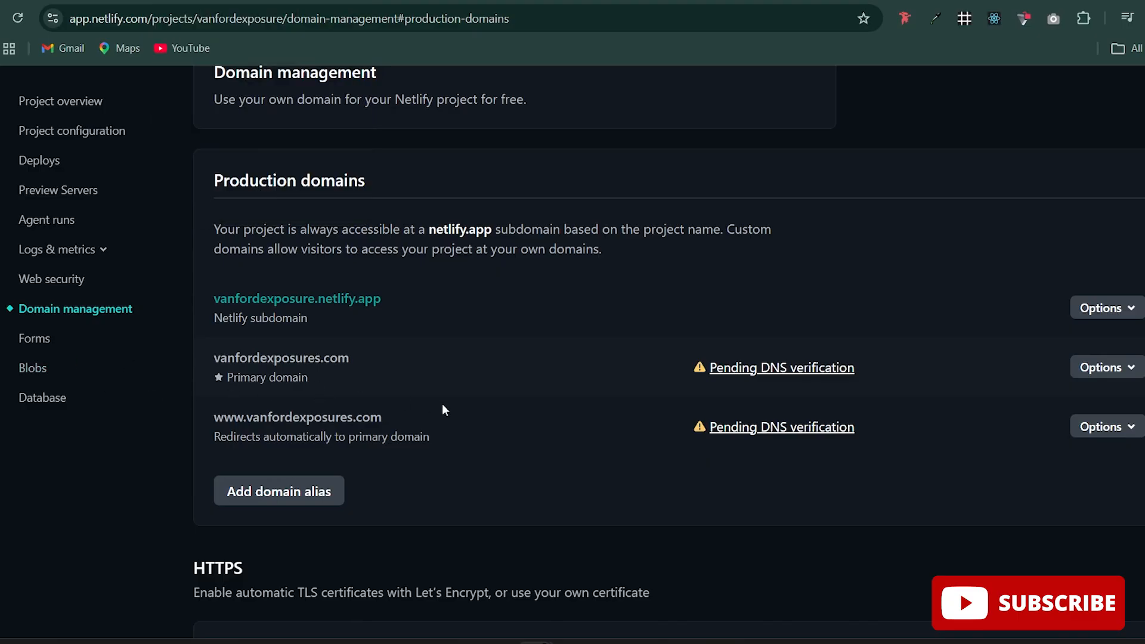
{"action": "scroll", "coordinate": [442, 406], "scroll_direction": "up", "scroll_amount": 2}
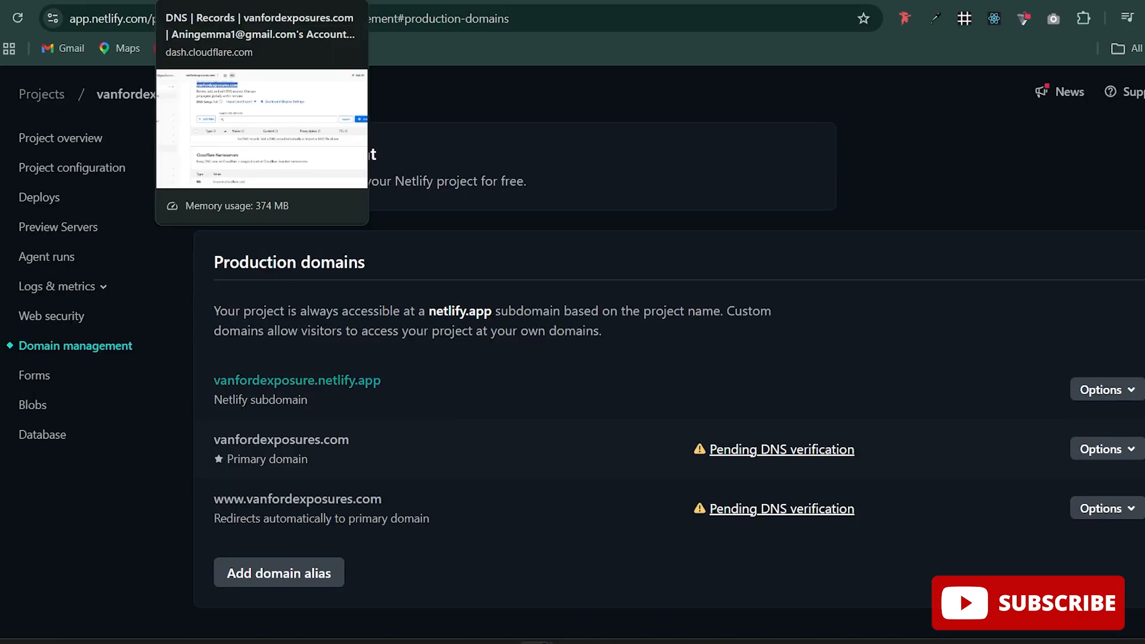
Step: Switch to Cloudflare to review the DNS records and nameservers of vanfordexposures.com, and check the root record's type in the Excalidraw notes
{"action": "left_click", "coordinate": [227, 0]}
{"action": "left_click", "coordinate": [820, 498]}
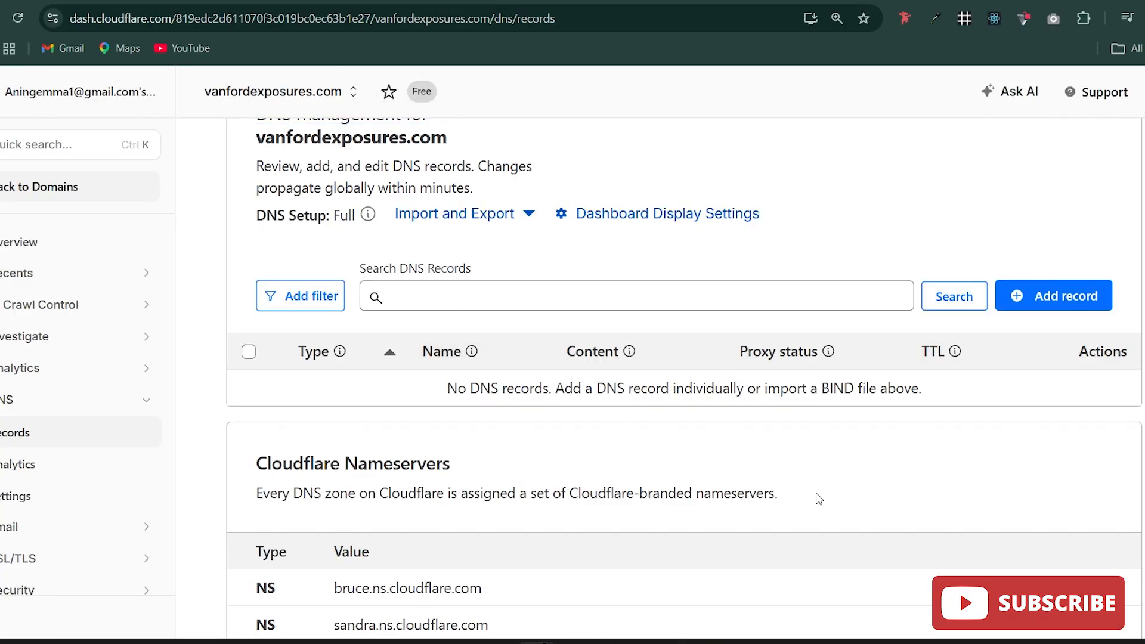
{"action": "scroll", "coordinate": [779, 455], "scroll_direction": "down", "scroll_amount": 3}
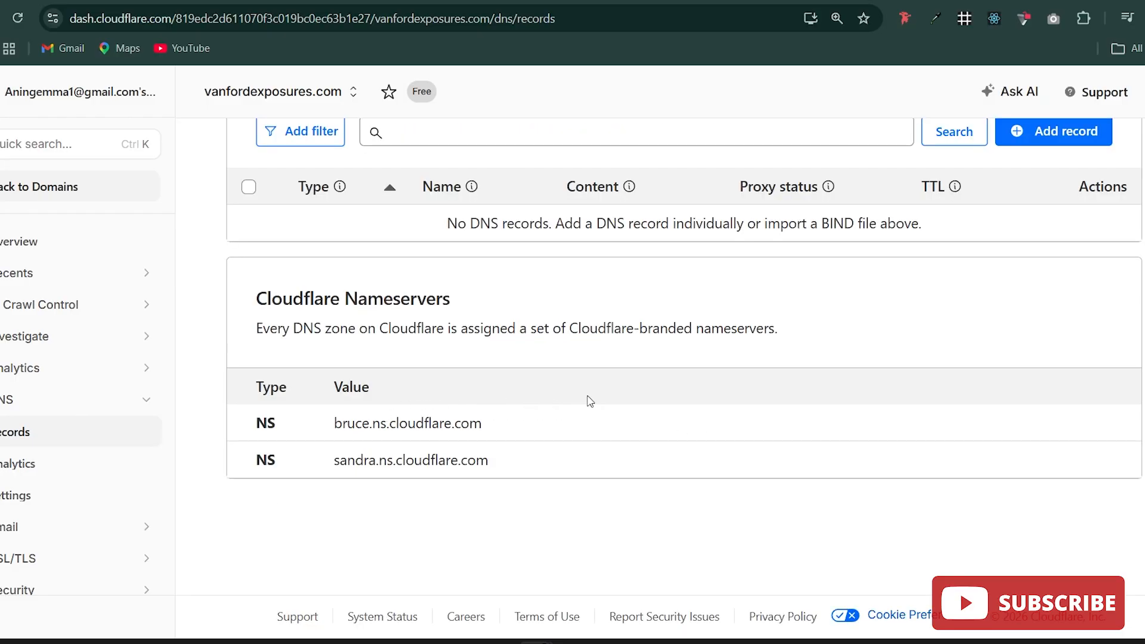
{"action": "scroll", "coordinate": [588, 401], "scroll_direction": "up", "scroll_amount": 3}
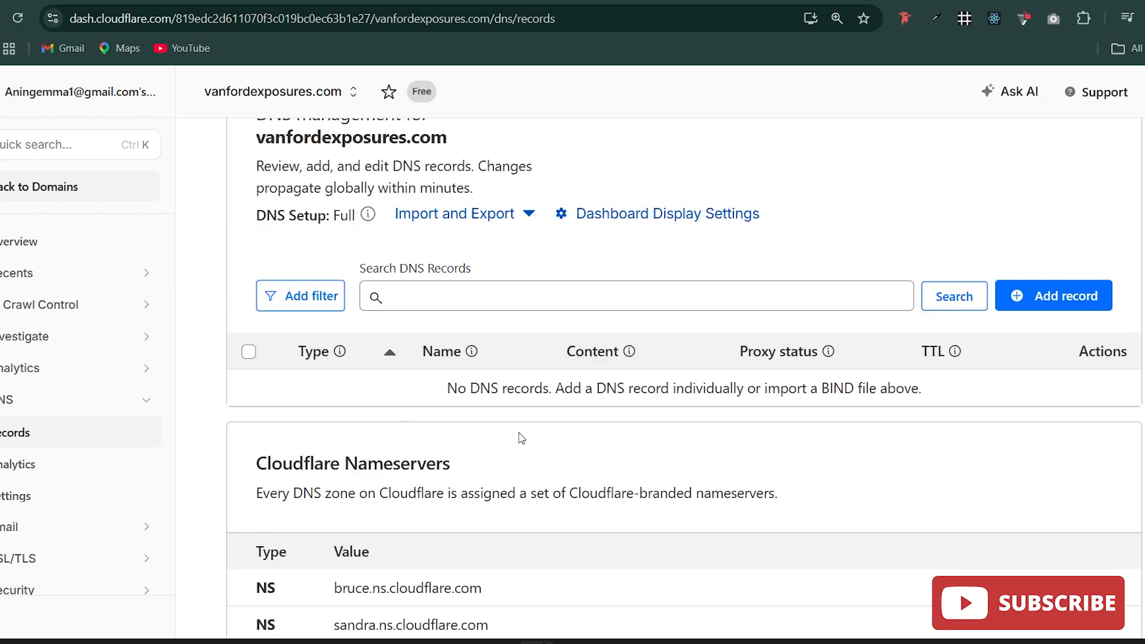
{"action": "scroll", "coordinate": [520, 438], "scroll_direction": "down", "scroll_amount": 1}
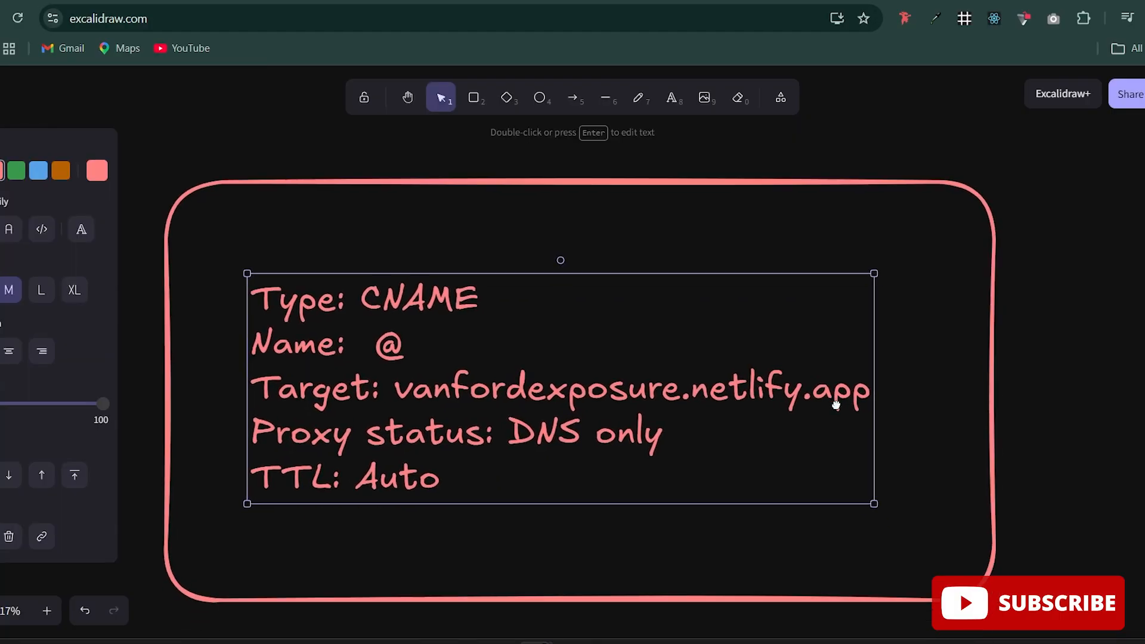
{"action": "scroll", "coordinate": [835, 401], "scroll_direction": "down", "scroll_amount": 1}
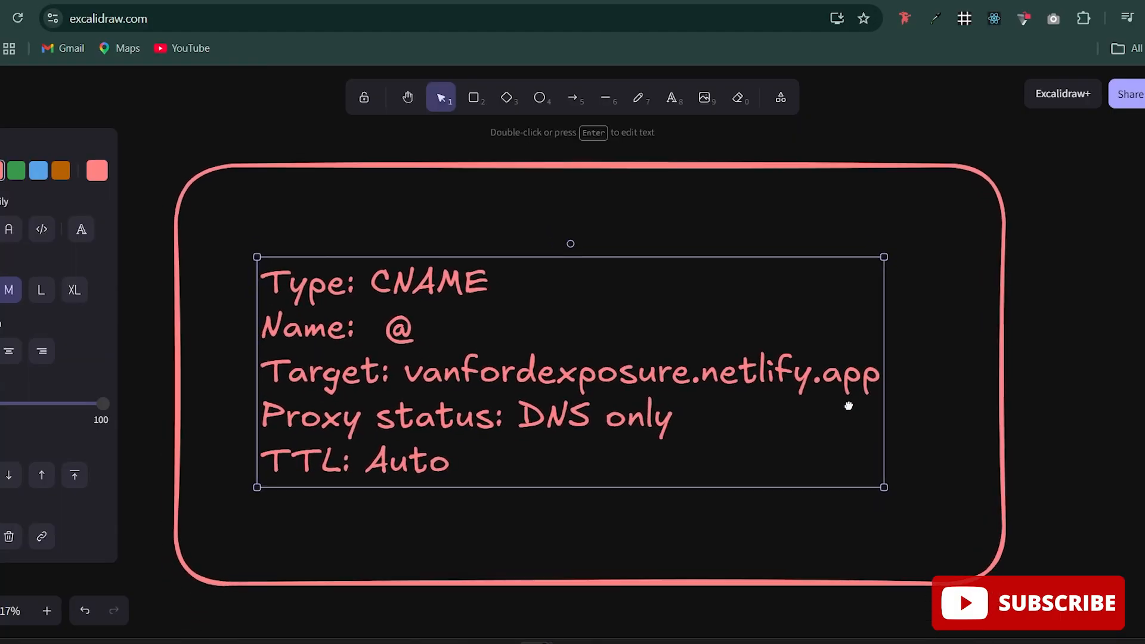
{"action": "double_click", "coordinate": [515, 311]}
{"action": "left_click_drag", "start_coordinate": [374, 283], "coordinate": [515, 278]}
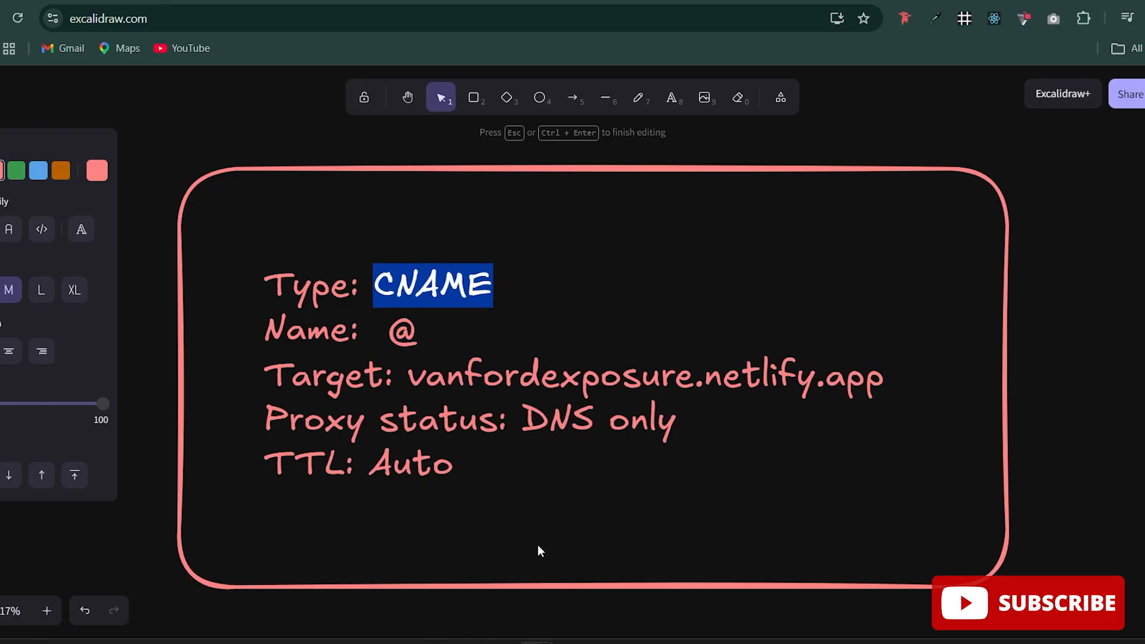
Step: Switch back to Cloudflare and start a new DNS record of type CNAME with the name @
{"action": "mouse_move", "coordinate": [537, 642]}
{"action": "left_click", "coordinate": [458, 582]}
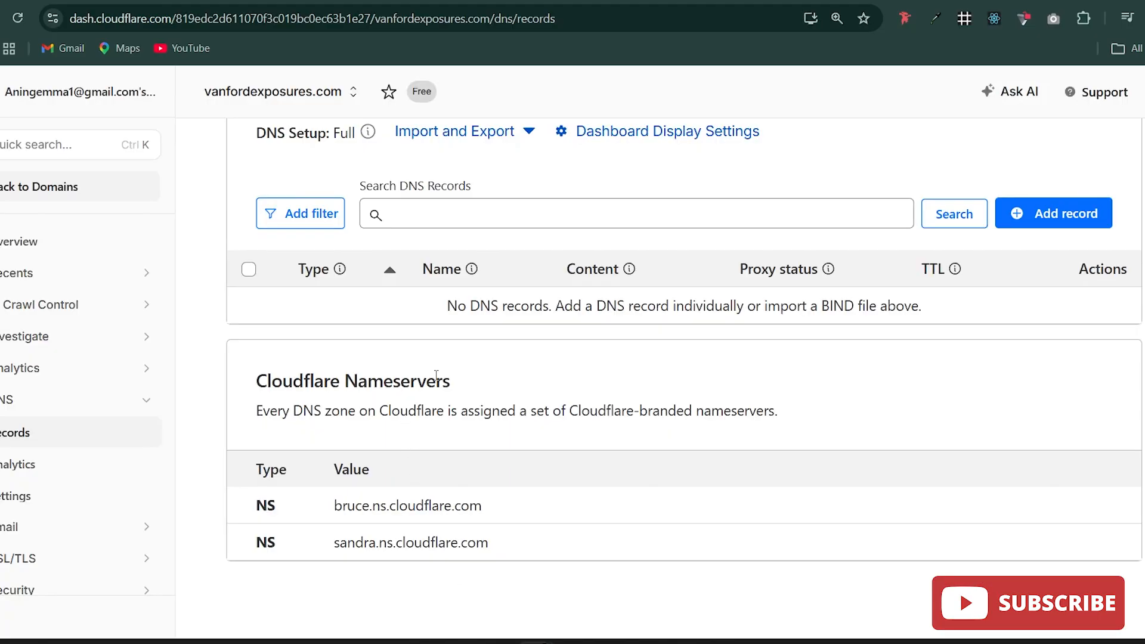
{"action": "left_click", "coordinate": [1061, 210]}
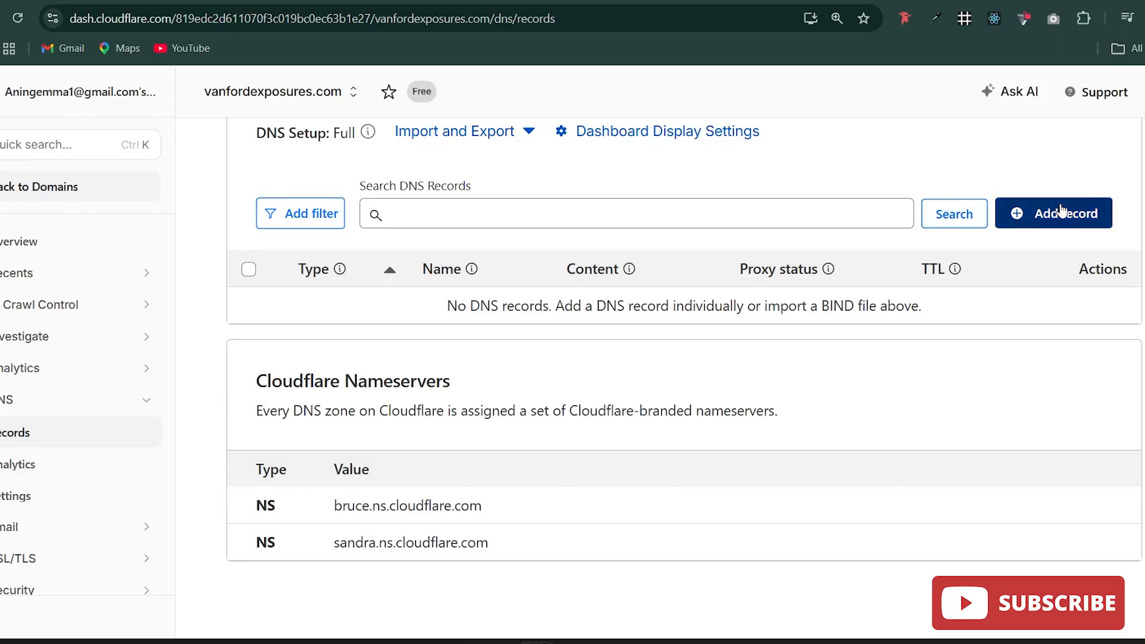
{"action": "left_click", "coordinate": [319, 364]}
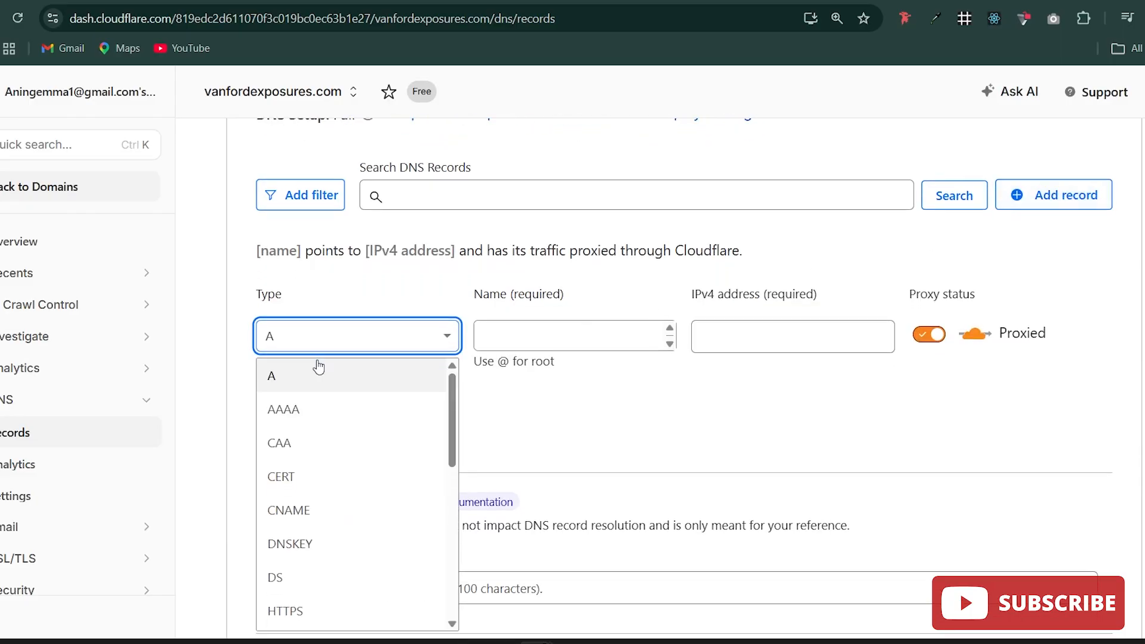
{"action": "scroll", "coordinate": [316, 549], "scroll_direction": "down", "scroll_amount": 5}
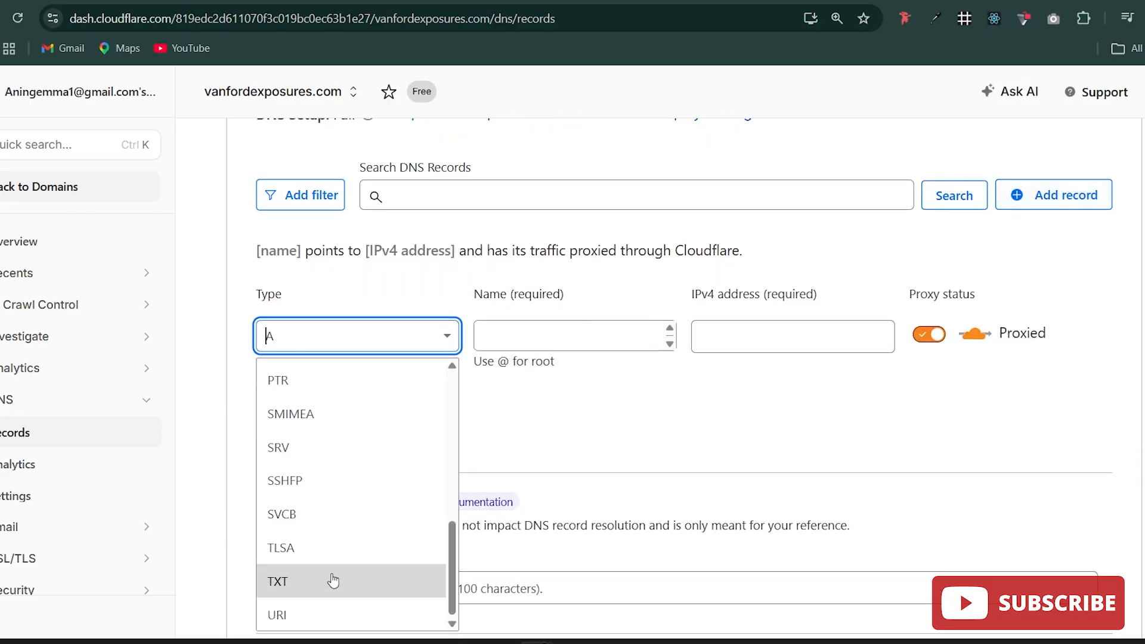
{"action": "scroll", "coordinate": [325, 537], "scroll_direction": "up", "scroll_amount": 5}
{"action": "scroll", "coordinate": [319, 459], "scroll_direction": "down", "scroll_amount": 1}
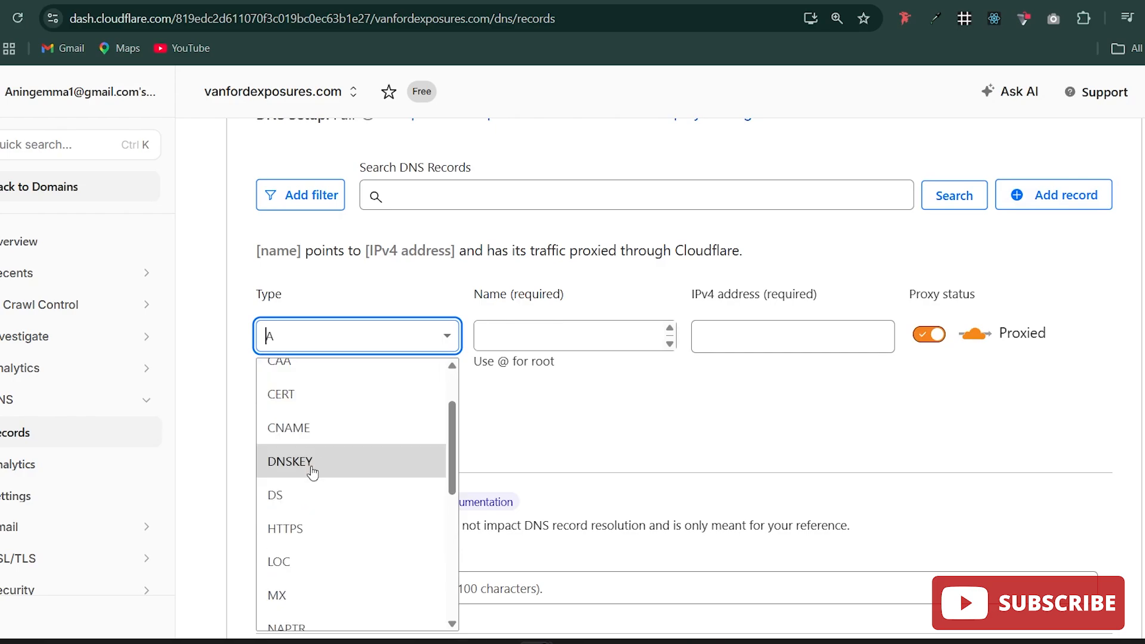
{"action": "scroll", "coordinate": [325, 438], "scroll_direction": "up", "scroll_amount": 1}
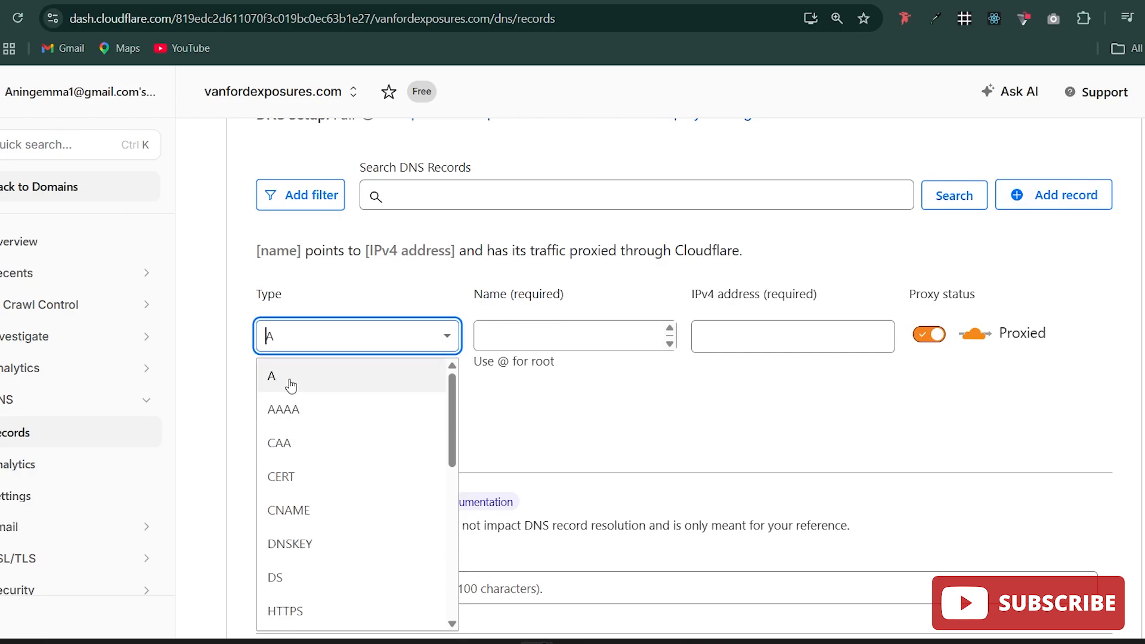
{"action": "left_click", "coordinate": [293, 514]}
{"action": "left_click", "coordinate": [532, 333]}
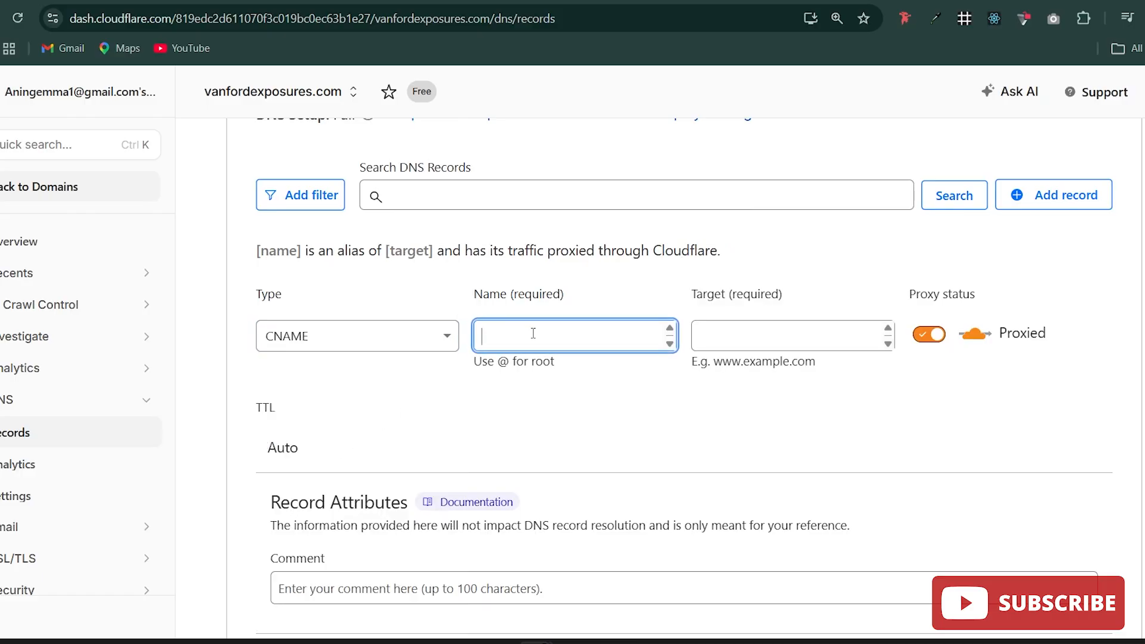
{"action": "type", "text": "@"}
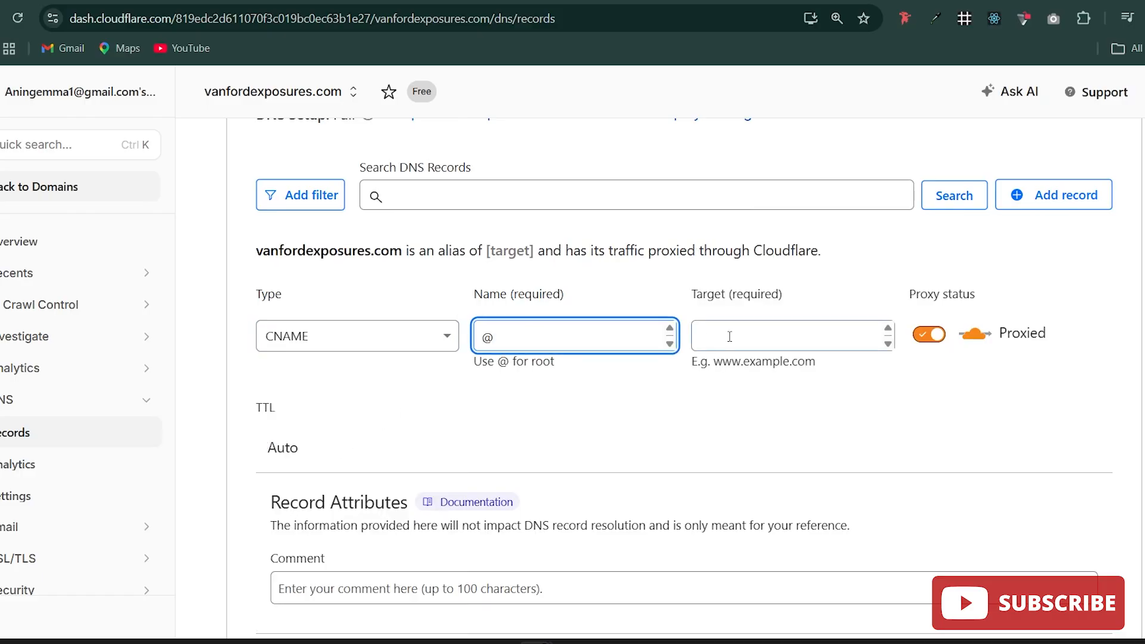
Step: Copy vanfordexposure.netlify.app from the Excalidraw notes and enter it as the CNAME record's target in Cloudflare
{"action": "key", "text": "alt+Tab"}
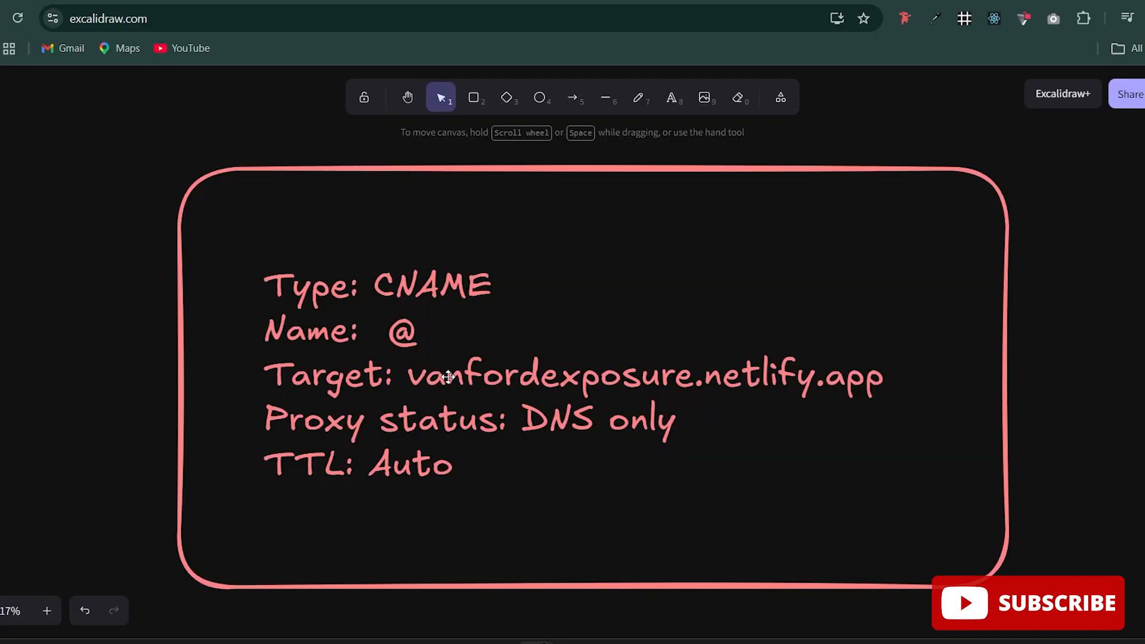
{"action": "left_click", "coordinate": [448, 377]}
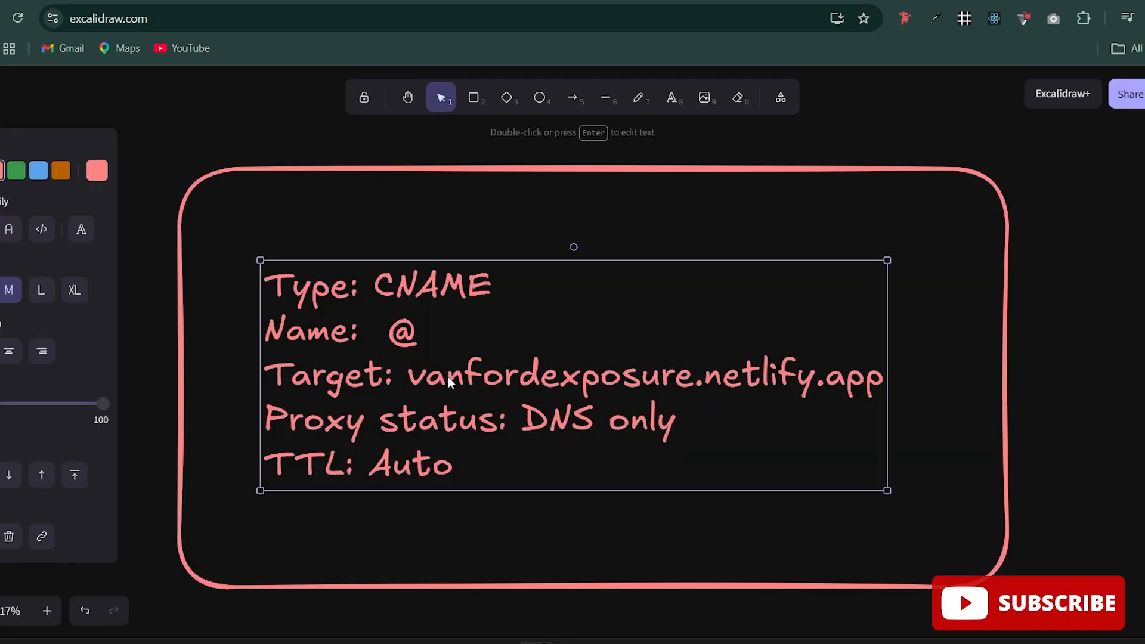
{"action": "double_click", "coordinate": [448, 377]}
{"action": "left_click", "coordinate": [397, 368]}
{"action": "left_click_drag", "start_coordinate": [408, 375], "coordinate": [879, 379]}
{"action": "key", "text": "ctrl+c"}
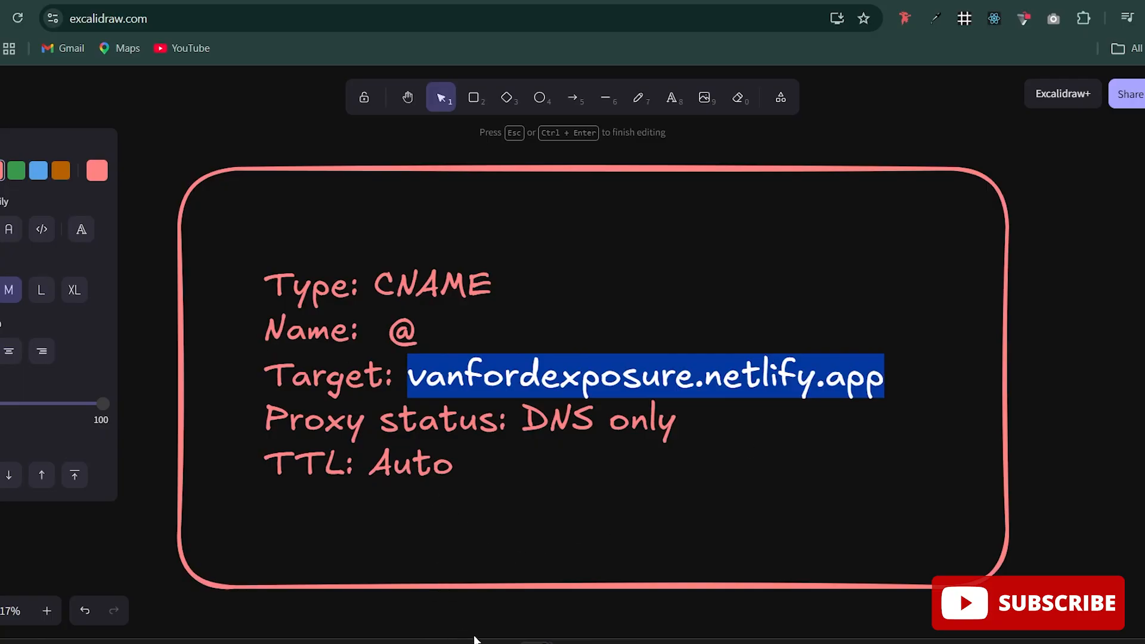
{"action": "key", "text": "alt+Tab"}
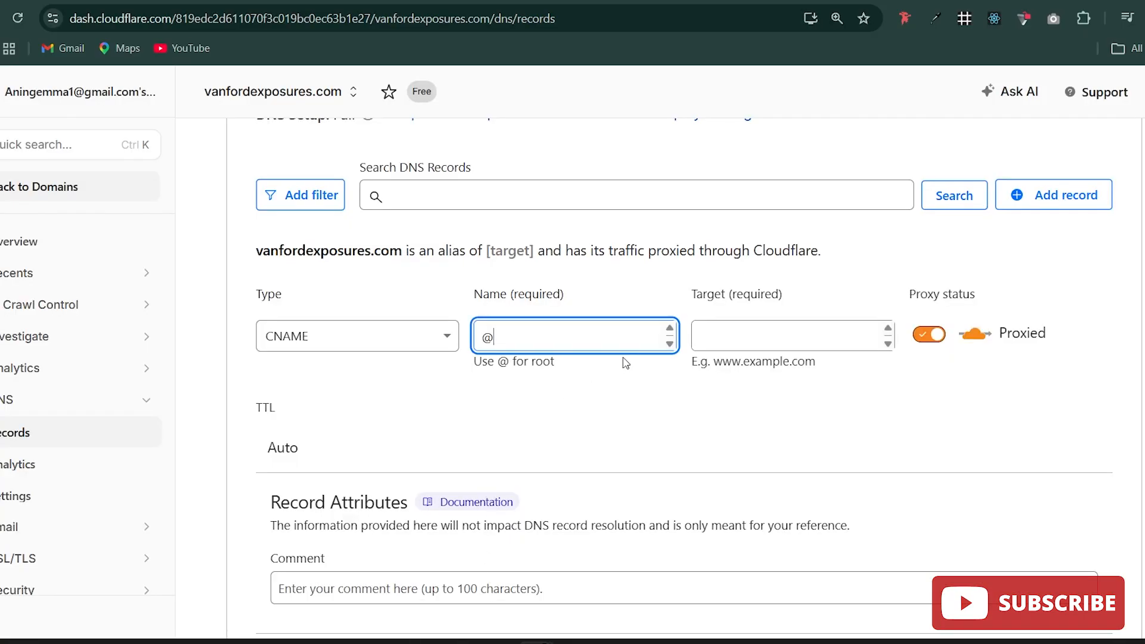
{"action": "left_click", "coordinate": [751, 333]}
{"action": "key", "text": "ctrl+v"}
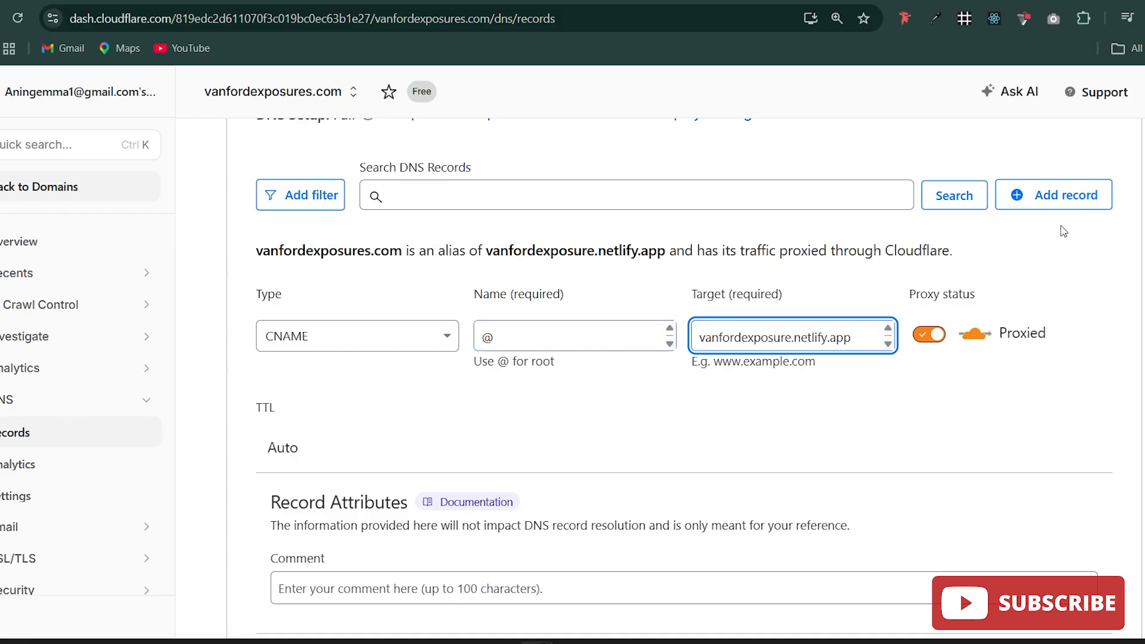
Step: Set the root CNAME record's proxy status to DNS only and save the record
{"action": "left_click", "coordinate": [934, 335]}
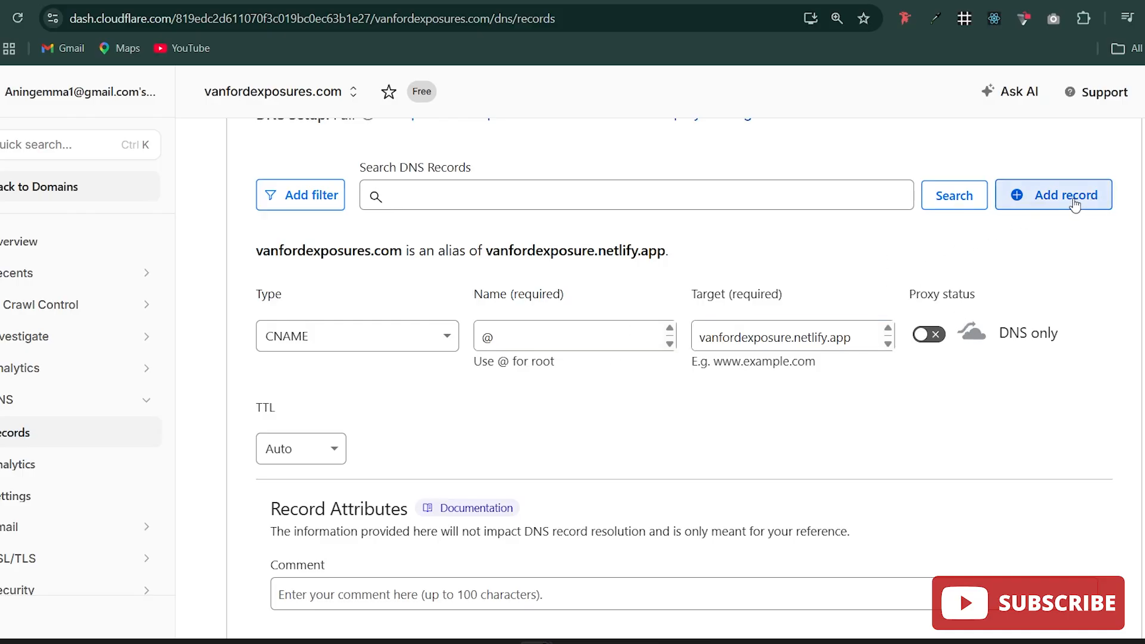
{"action": "scroll", "coordinate": [720, 457], "scroll_direction": "down", "scroll_amount": 1}
{"action": "scroll", "coordinate": [720, 458], "scroll_direction": "down", "scroll_amount": 1}
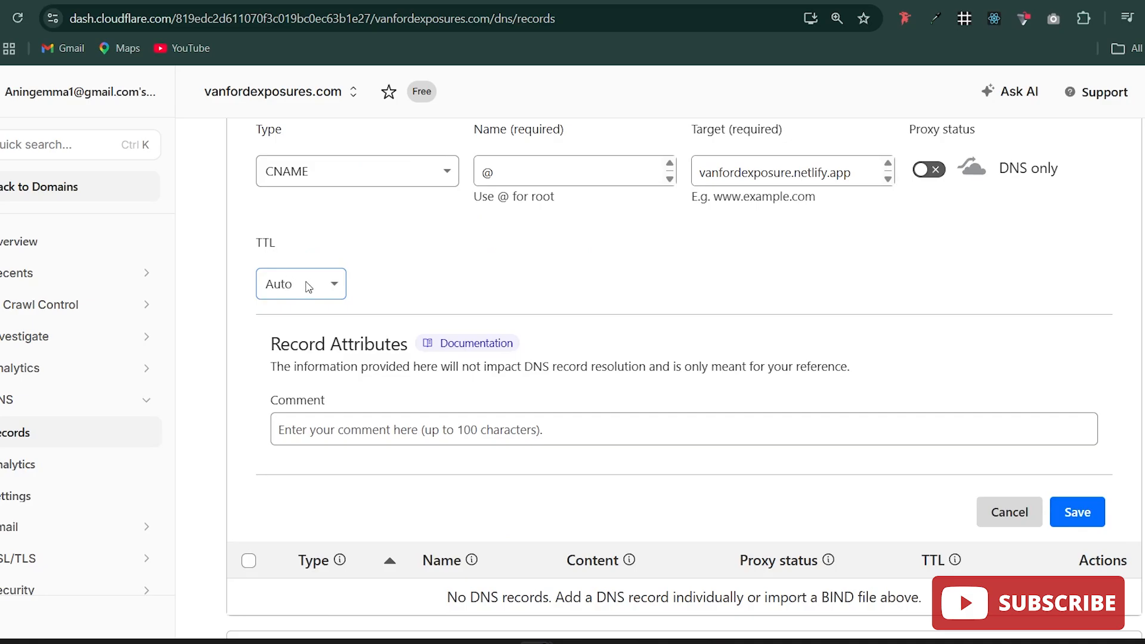
{"action": "left_click", "coordinate": [1076, 514]}
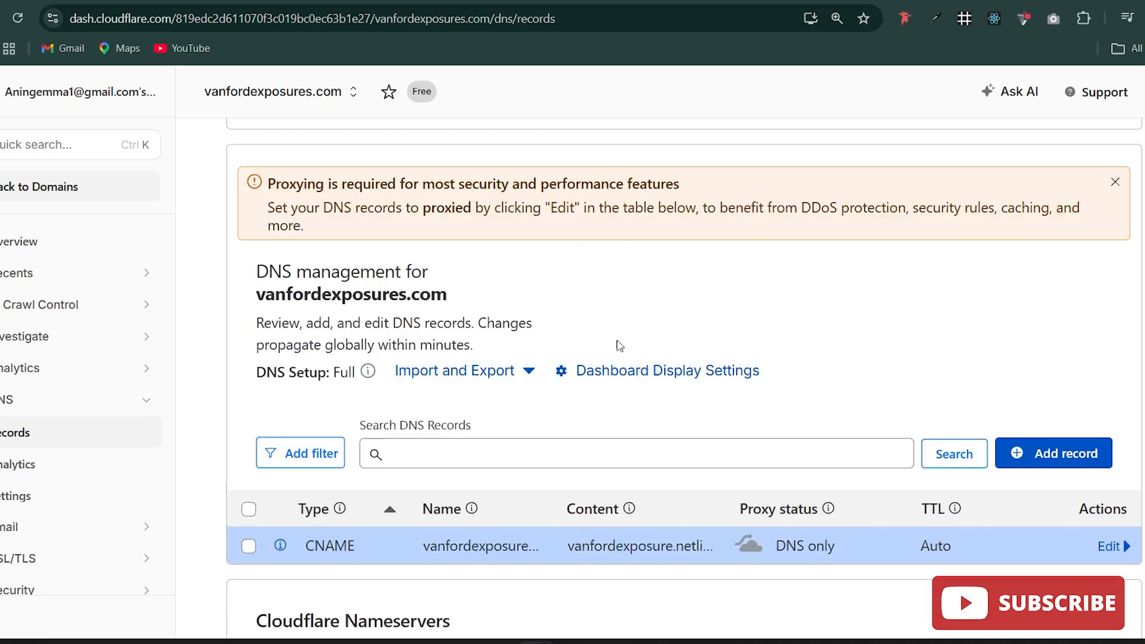
{"action": "scroll", "coordinate": [1010, 366], "scroll_direction": "down", "scroll_amount": 1}
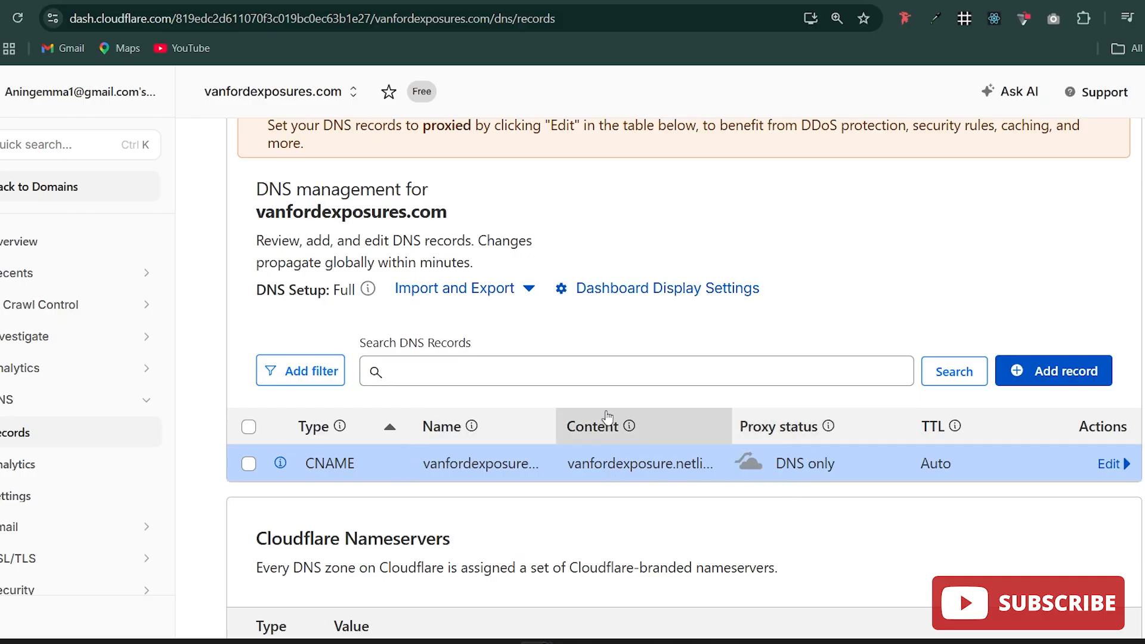
Step: Switch to Netlify, check the root and www custom domains under Domain management, and return to Cloudflare's DNS records
{"action": "key", "text": "ctrl+Tab"}
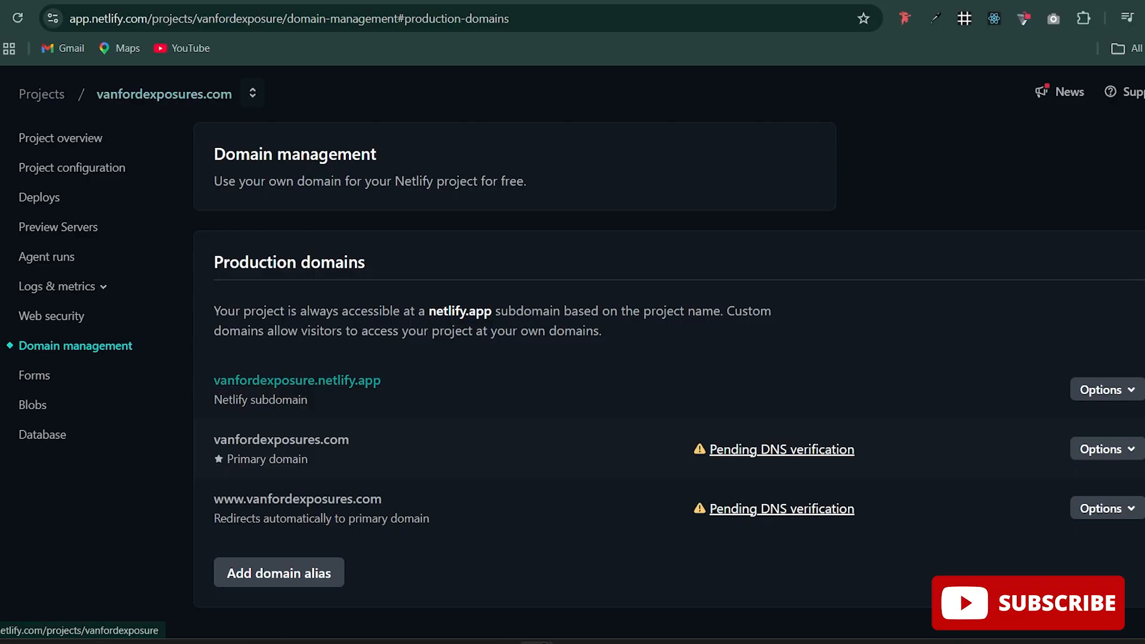
{"action": "left_click", "coordinate": [145, 2]}
{"action": "left_click", "coordinate": [270, 27]}
{"action": "left_click_drag", "start_coordinate": [305, 11], "coordinate": [67, 18]}
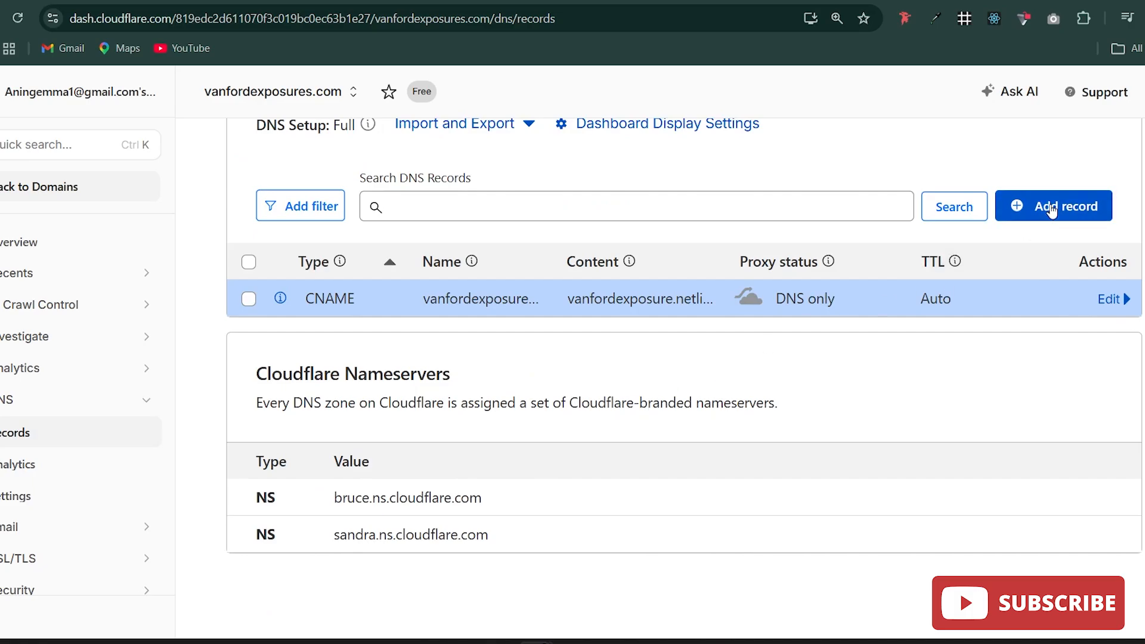
Step: Start another DNS record in Cloudflare, then switch to the Excalidraw notes and look up the www record's name
{"action": "left_click", "coordinate": [1050, 208]}
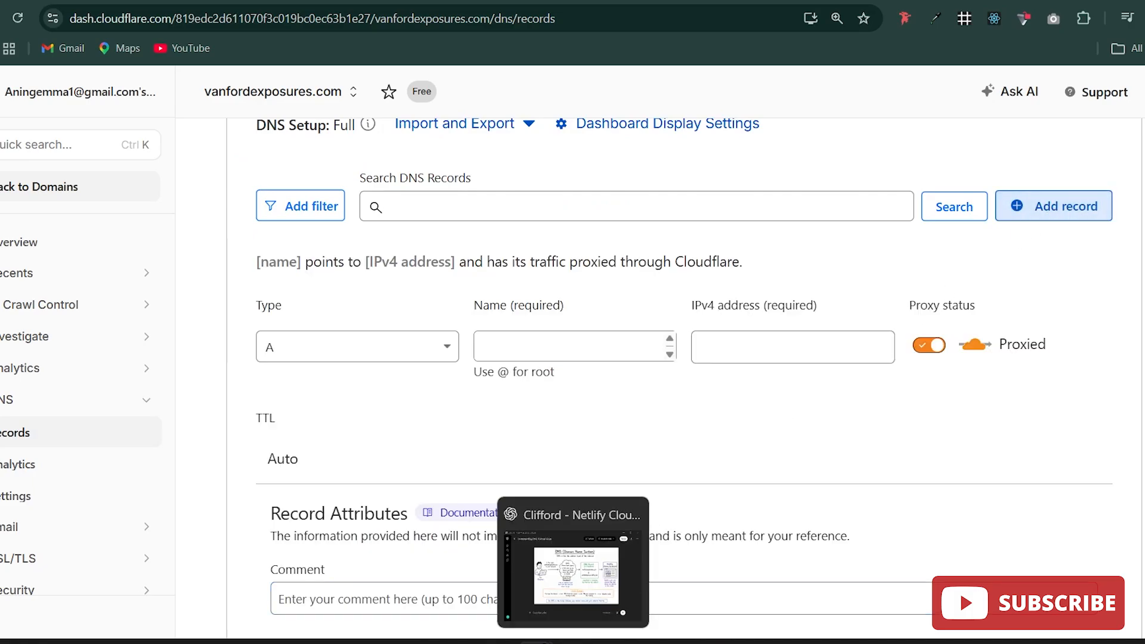
{"action": "left_click", "coordinate": [643, 585]}
{"action": "left_click_drag", "start_coordinate": [761, 461], "coordinate": [131, 455]}
{"action": "left_click_drag", "start_coordinate": [930, 421], "coordinate": [422, 461]}
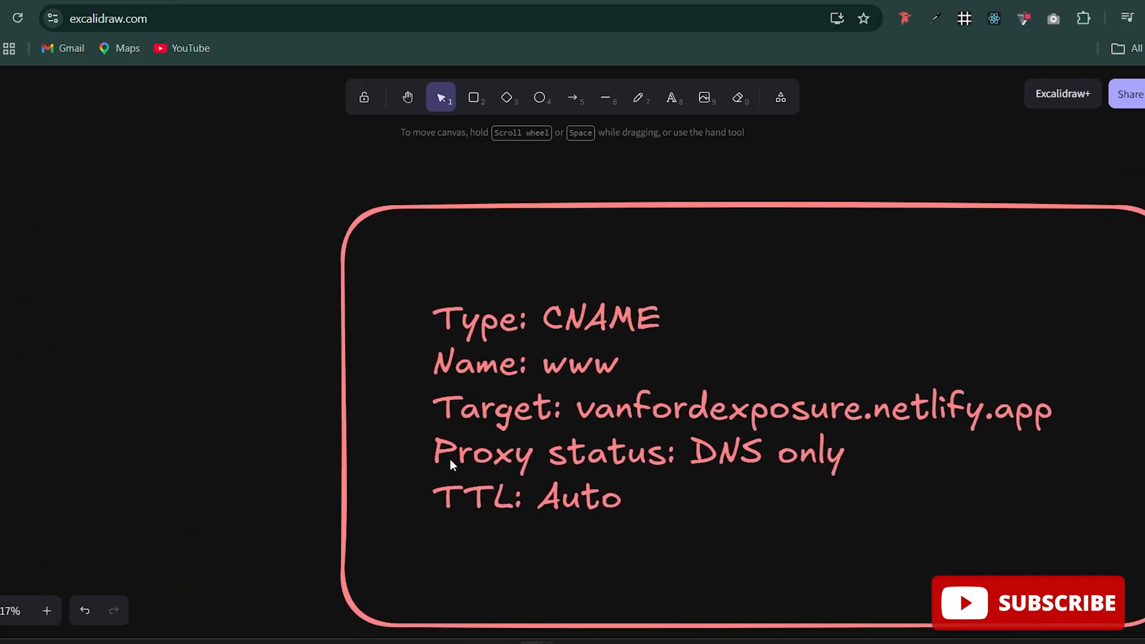
{"action": "left_click_drag", "start_coordinate": [802, 406], "coordinate": [651, 393]}
{"action": "left_click", "coordinate": [540, 374]}
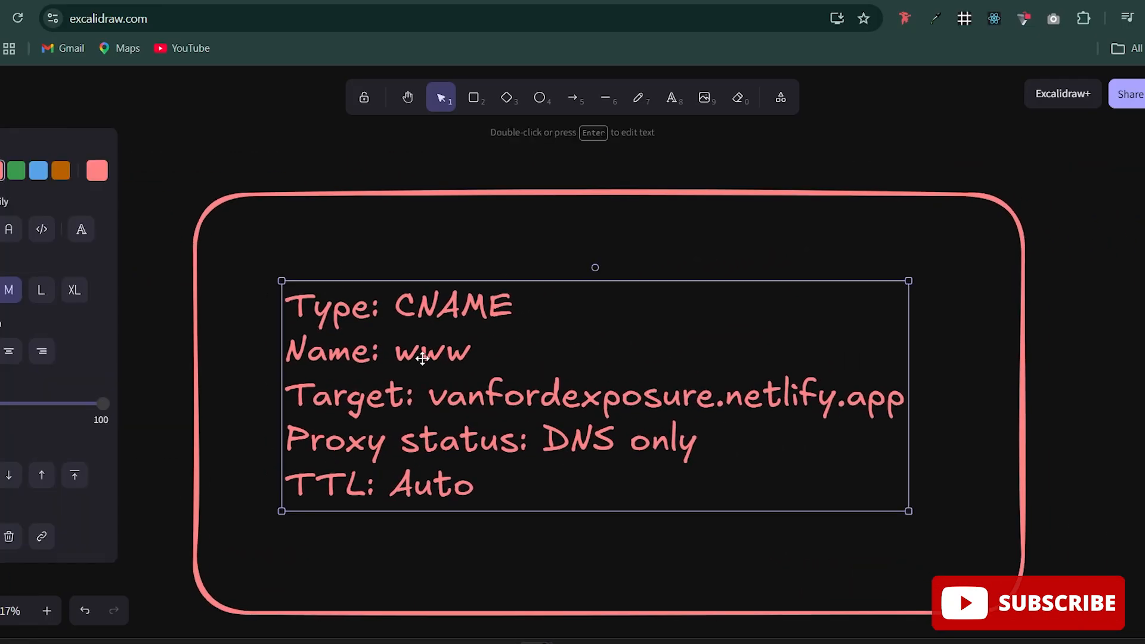
{"action": "double_click", "coordinate": [424, 358]}
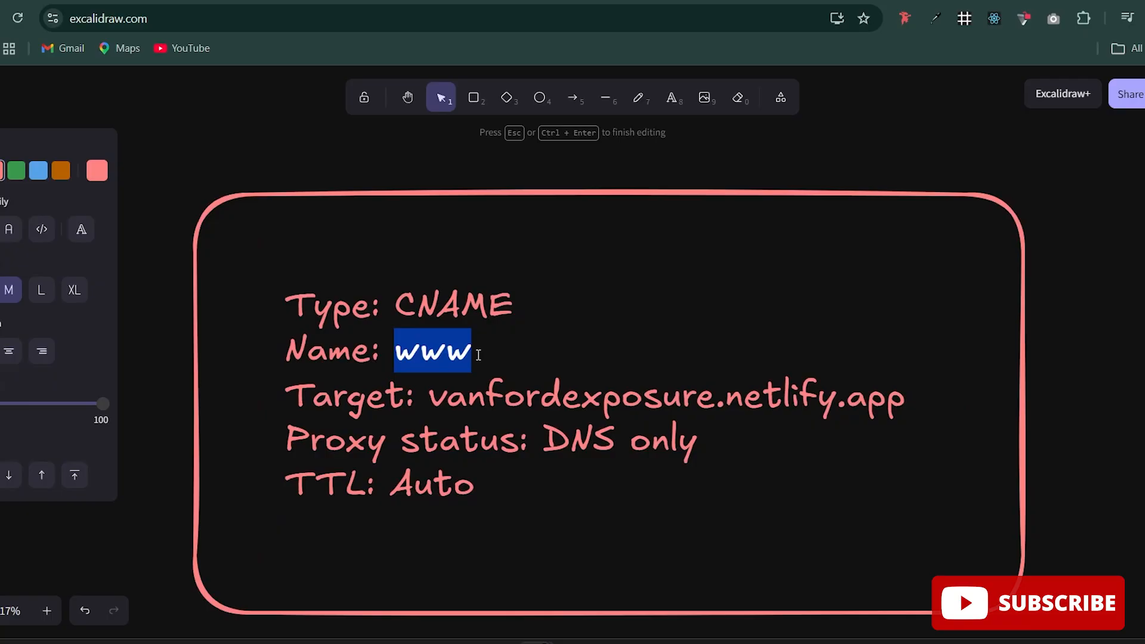
Step: Copy the target vanfordexposure.netlify.app from the www record's notes in Excalidraw
{"action": "double_click", "coordinate": [690, 394]}
{"action": "left_click", "coordinate": [886, 397]}
{"action": "left_click", "coordinate": [922, 412]}
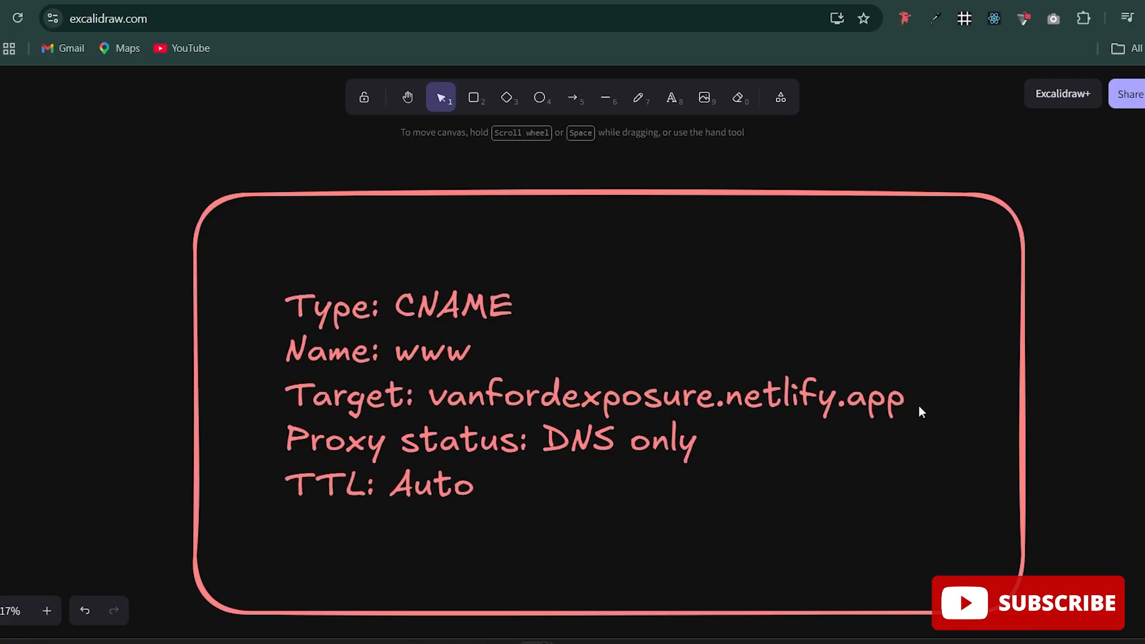
{"action": "double_click", "coordinate": [900, 399]}
{"action": "left_click", "coordinate": [901, 400]}
{"action": "left_click_drag", "start_coordinate": [902, 401], "coordinate": [425, 410]}
{"action": "key", "text": "ctrl+c"}
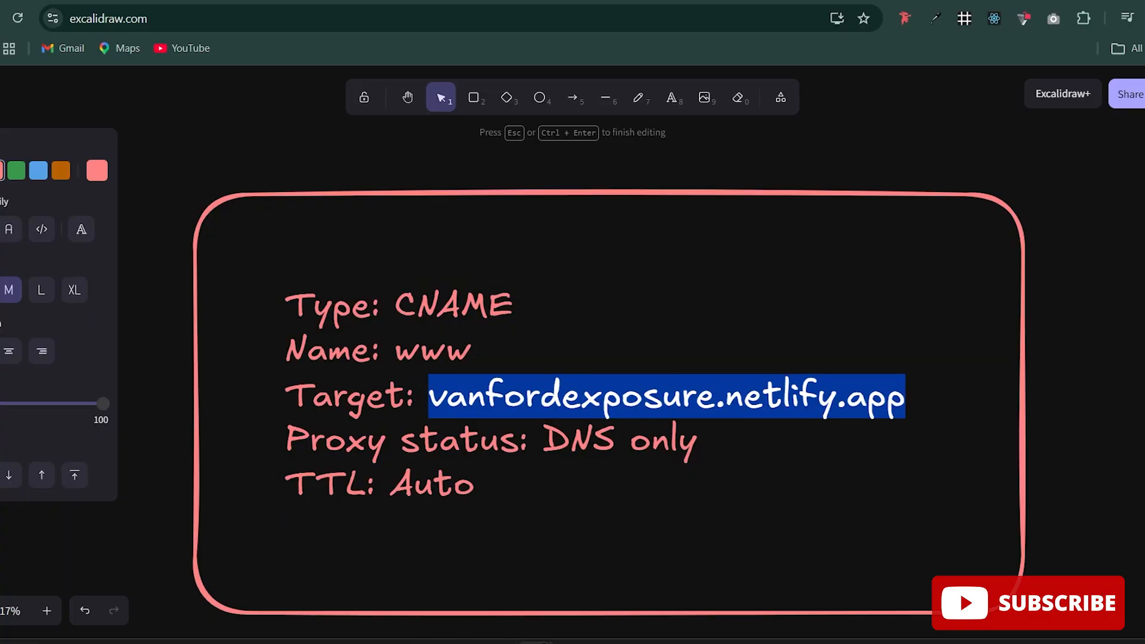
{"action": "mouse_move", "coordinate": [537, 638]}
{"action": "left_click", "coordinate": [446, 563]}
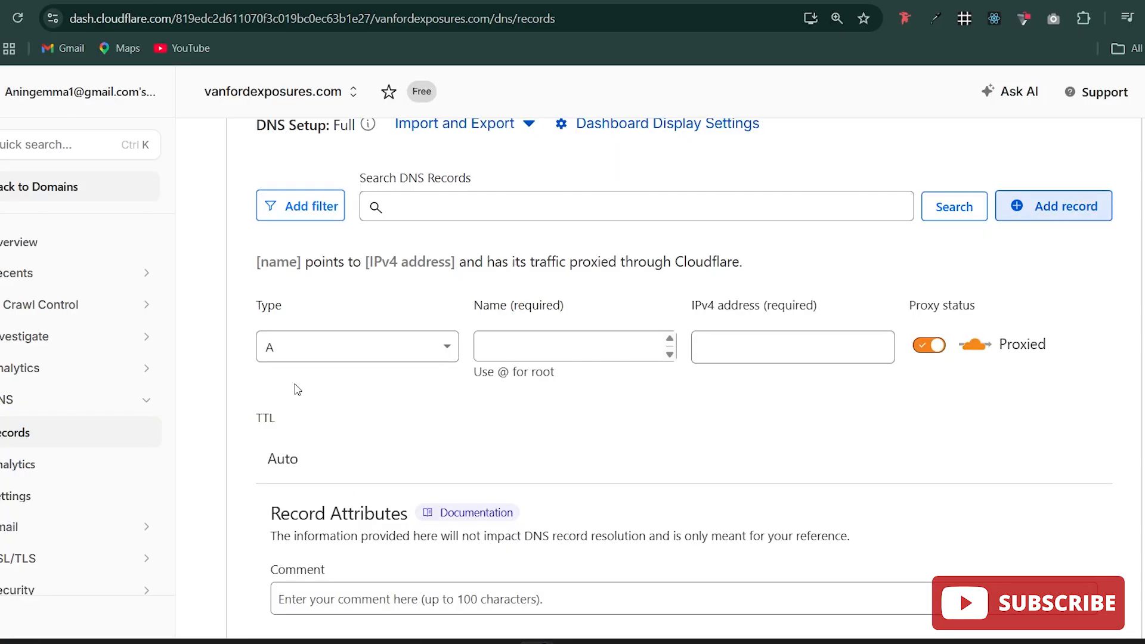
{"action": "left_click", "coordinate": [350, 355]}
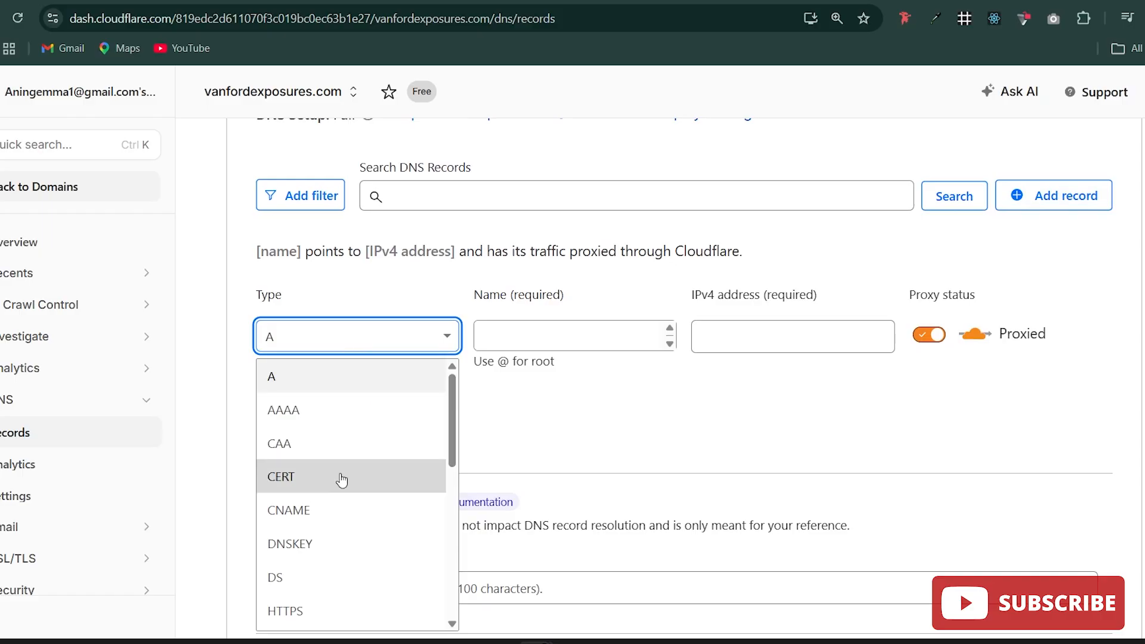
{"action": "left_click", "coordinate": [318, 510]}
{"action": "left_click", "coordinate": [514, 327]}
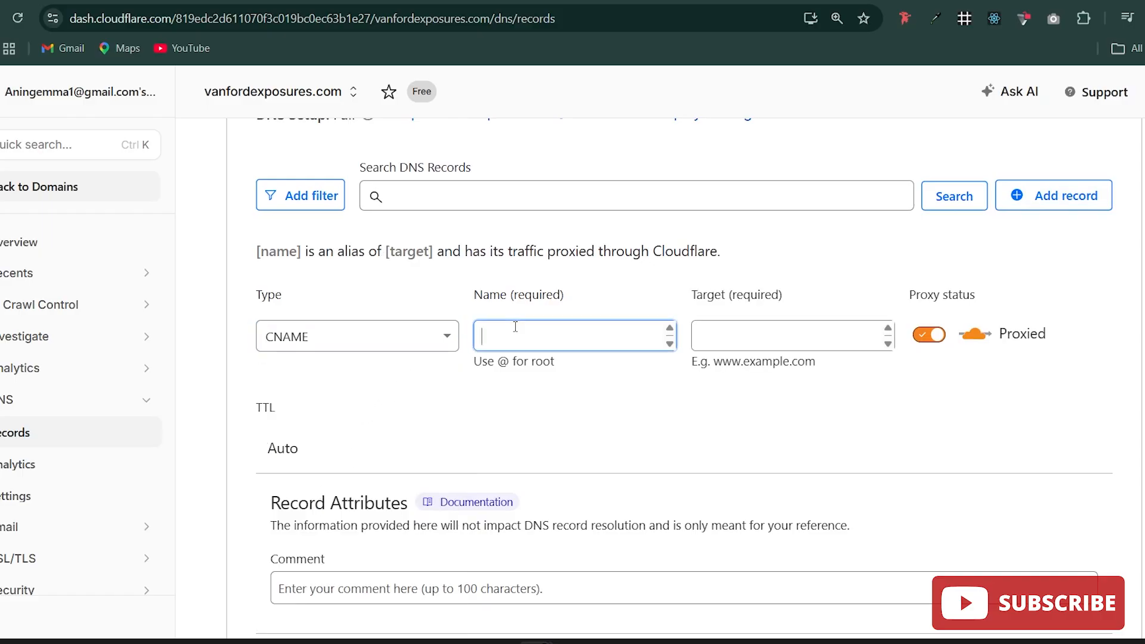
{"action": "type", "text": "www"}
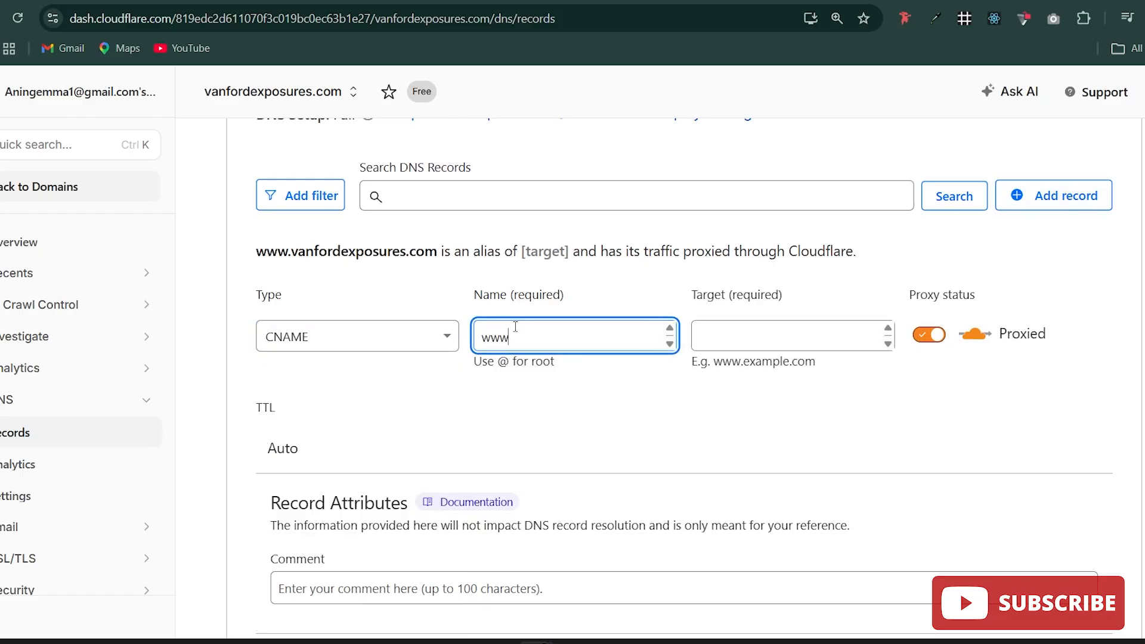
Step: Paste vanfordexposure.netlify.app as the www record's target and save the record
{"action": "left_click", "coordinate": [752, 336]}
{"action": "key", "text": "ctrl+v"}
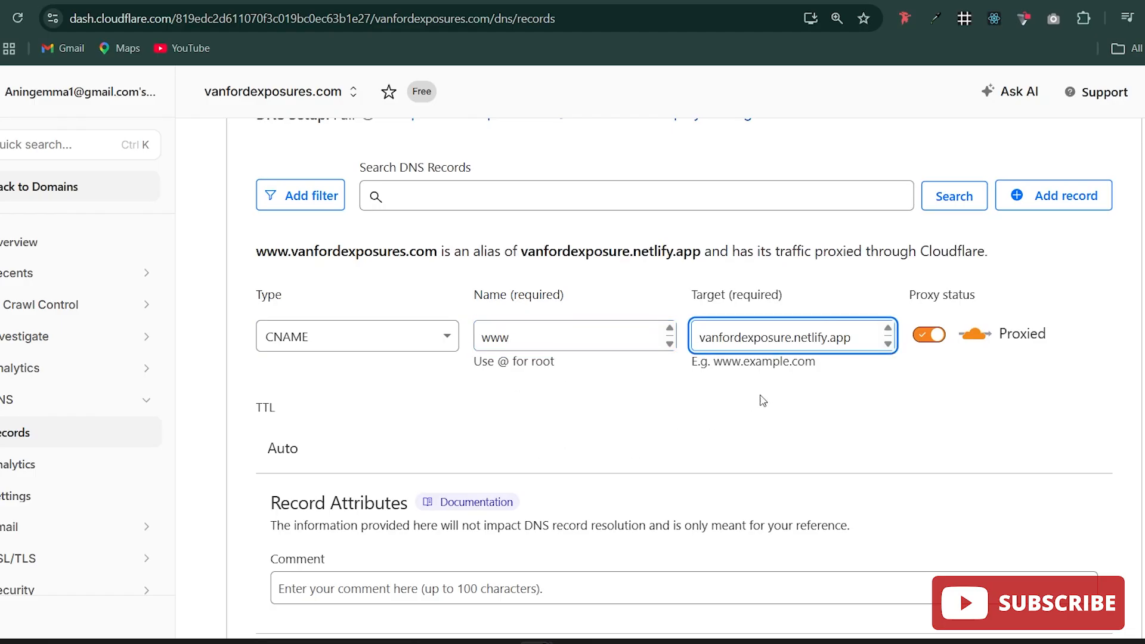
{"action": "scroll", "coordinate": [761, 400], "scroll_direction": "down", "scroll_amount": 3}
{"action": "scroll", "coordinate": [611, 382], "scroll_direction": "down", "scroll_amount": 2}
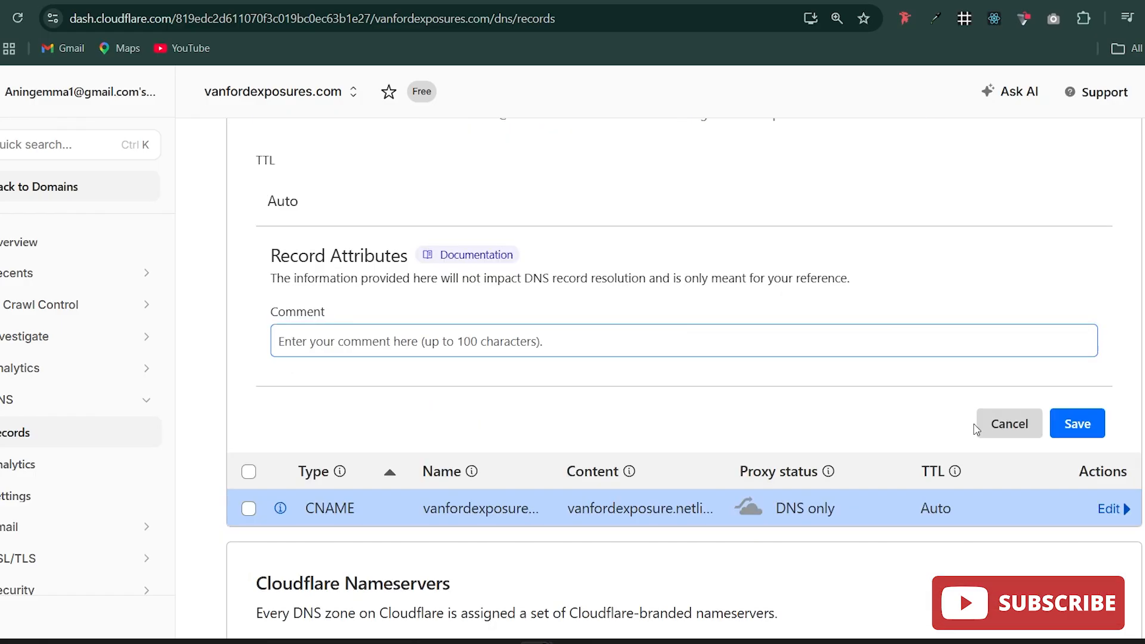
{"action": "left_click", "coordinate": [1089, 431]}
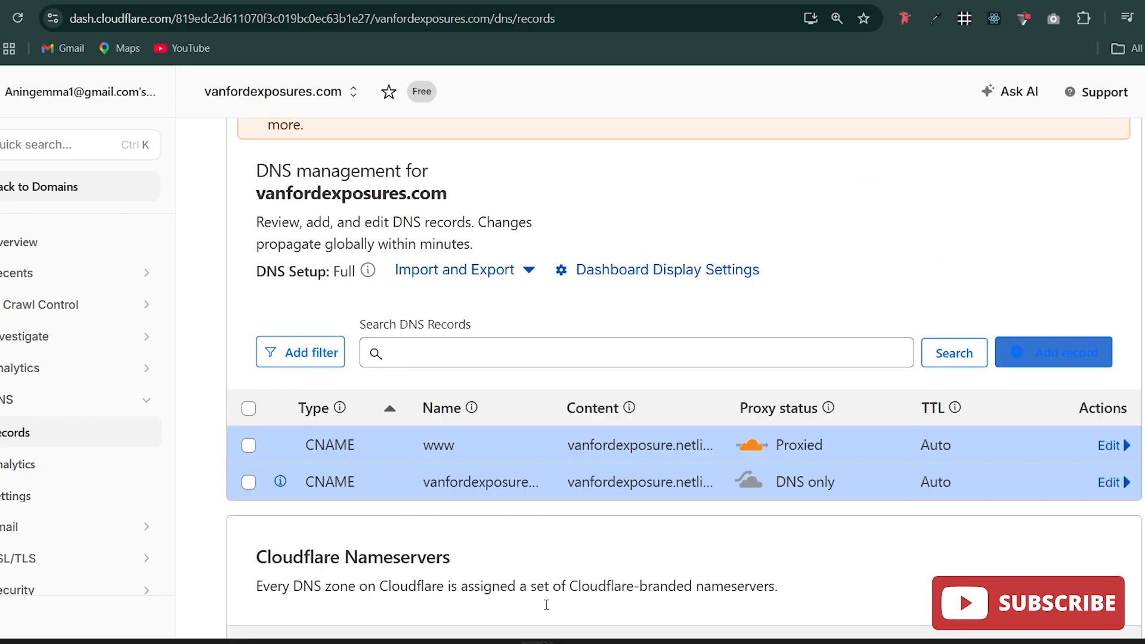
Step: Switch to Excalidraw and review the root record's notes, including the main domain that @ stands for and the Netlify target
{"action": "mouse_move", "coordinate": [537, 641]}
{"action": "scroll", "coordinate": [473, 476], "scroll_direction": "down", "scroll_amount": 2}
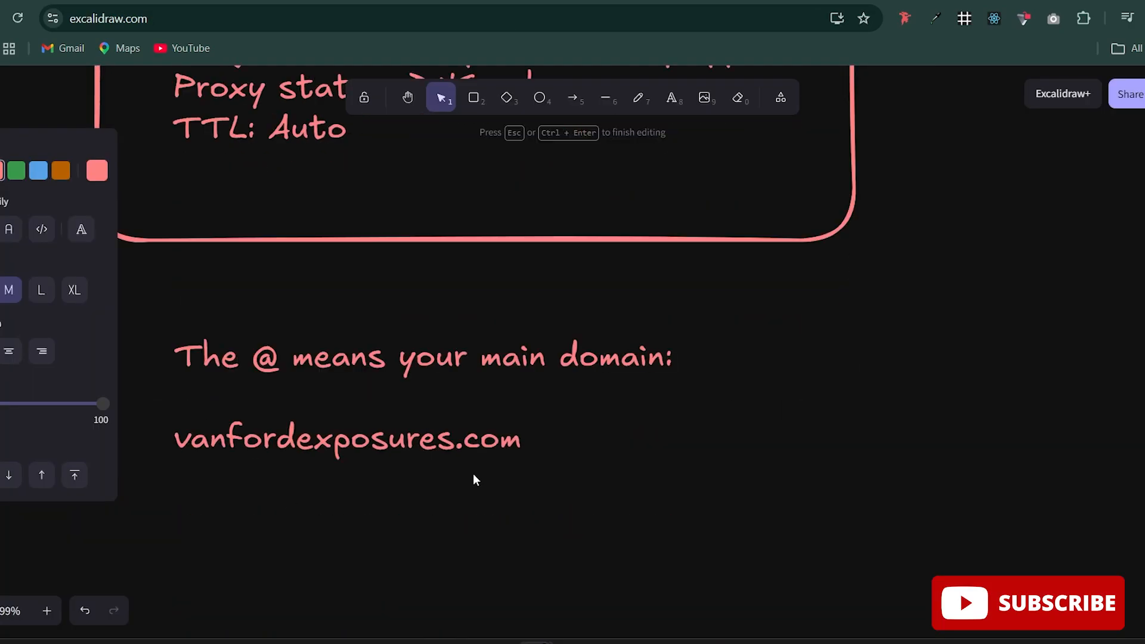
{"action": "left_click", "coordinate": [494, 468]}
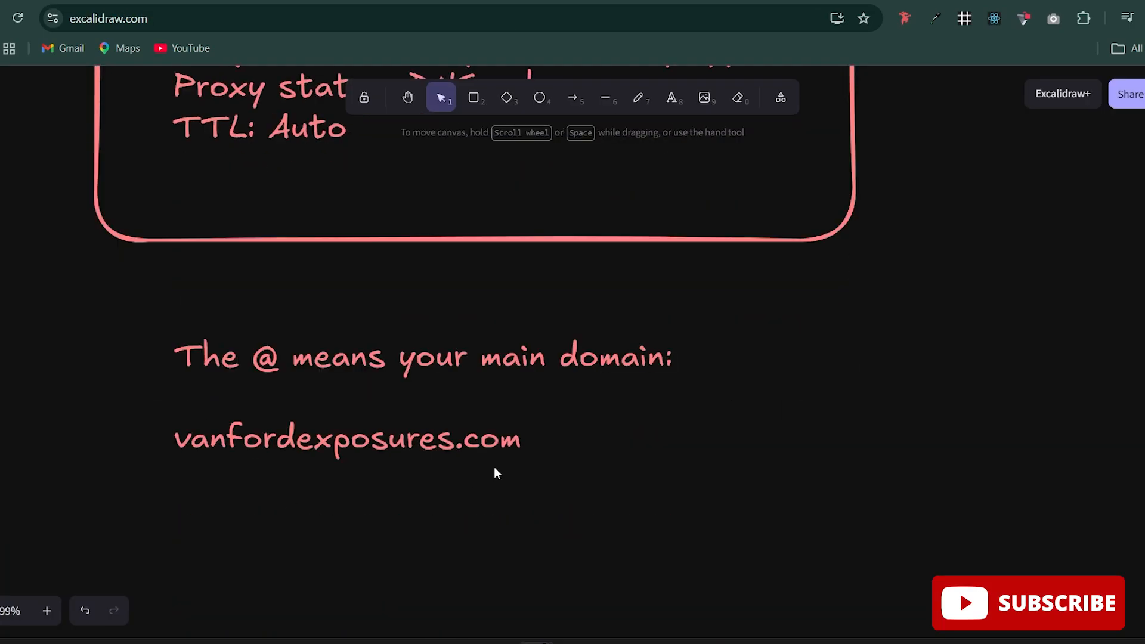
{"action": "scroll", "coordinate": [530, 444], "scroll_direction": "up", "scroll_amount": 3}
{"action": "scroll", "coordinate": [530, 445], "scroll_direction": "down", "scroll_amount": 2}
{"action": "scroll", "coordinate": [514, 521], "scroll_direction": "up", "scroll_amount": 2}
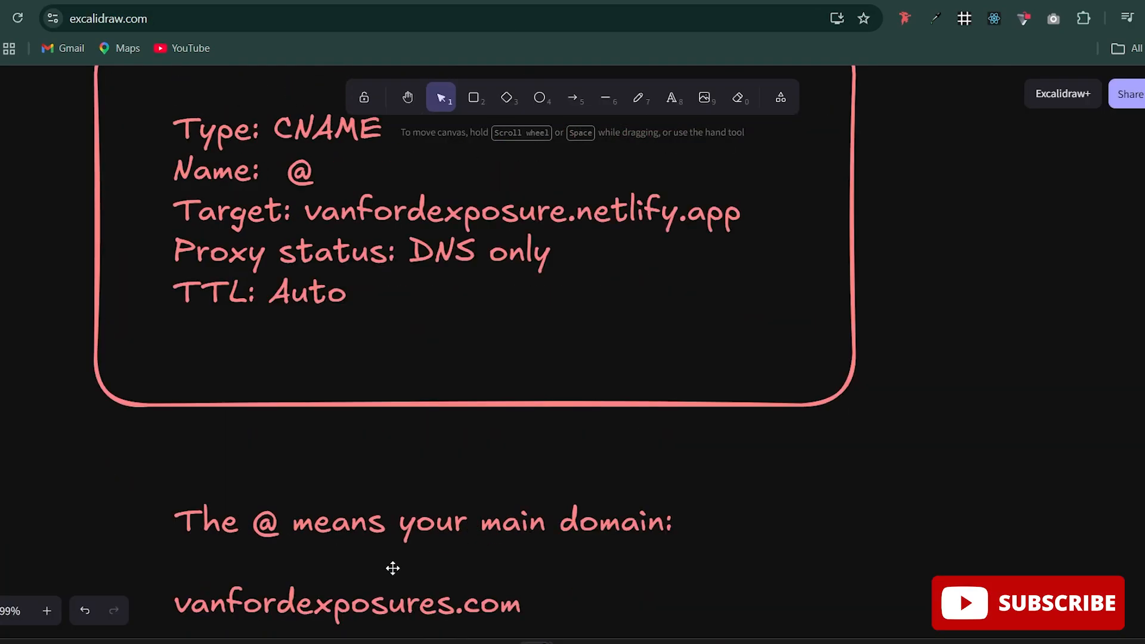
{"action": "double_click", "coordinate": [242, 597]}
{"action": "left_click", "coordinate": [335, 608]}
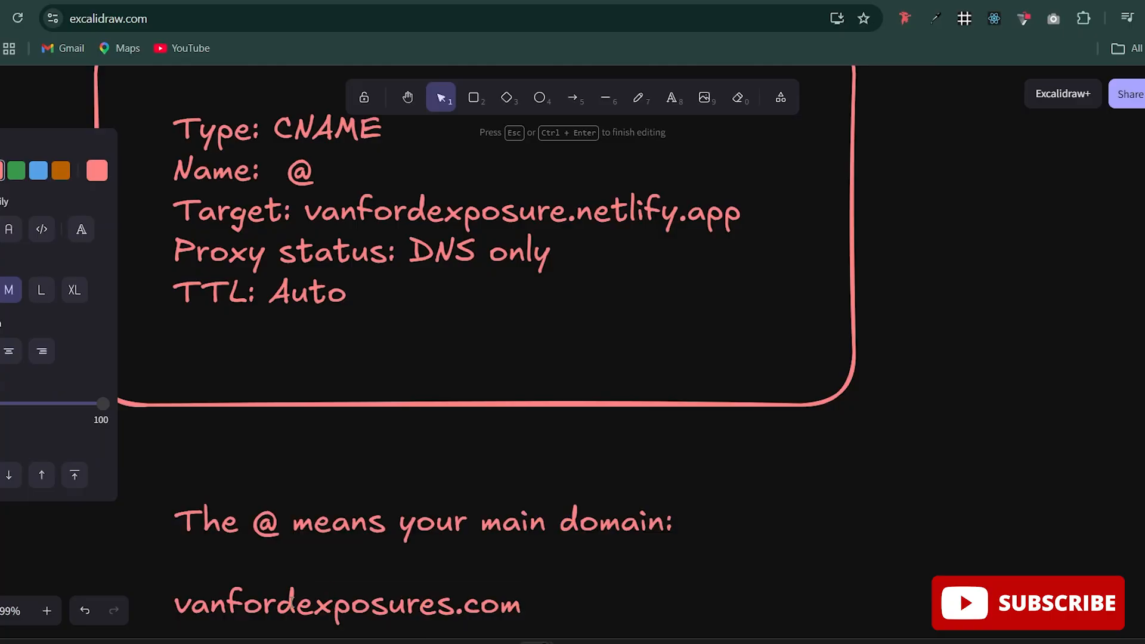
{"action": "double_click", "coordinate": [335, 216]}
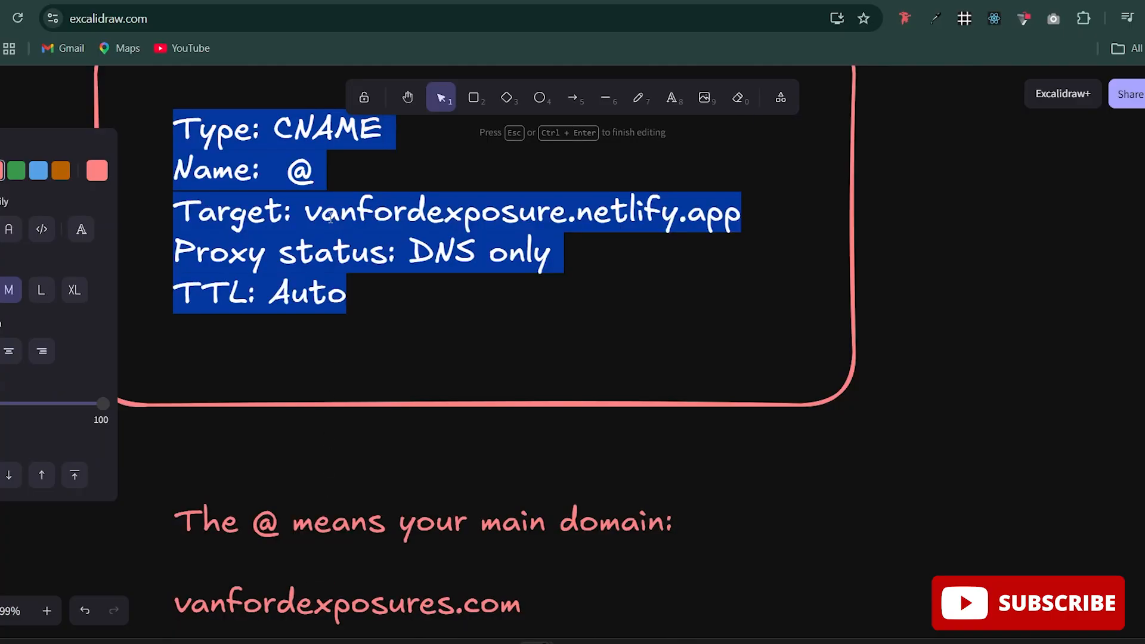
{"action": "left_click", "coordinate": [312, 217]}
{"action": "left_click_drag", "start_coordinate": [305, 215], "coordinate": [741, 216]}
{"action": "left_click", "coordinate": [689, 485]}
Step: Review the www record's notes in Excalidraw, including the www address it enables and its Netlify target
{"action": "left_click_drag", "start_coordinate": [750, 454], "coordinate": [132, 491]}
{"action": "scroll", "coordinate": [410, 384], "scroll_direction": "right", "scroll_amount": 5}
{"action": "scroll", "coordinate": [448, 417], "scroll_direction": "down", "scroll_amount": 2}
{"action": "scroll", "coordinate": [502, 500], "scroll_direction": "down", "scroll_amount": 5}
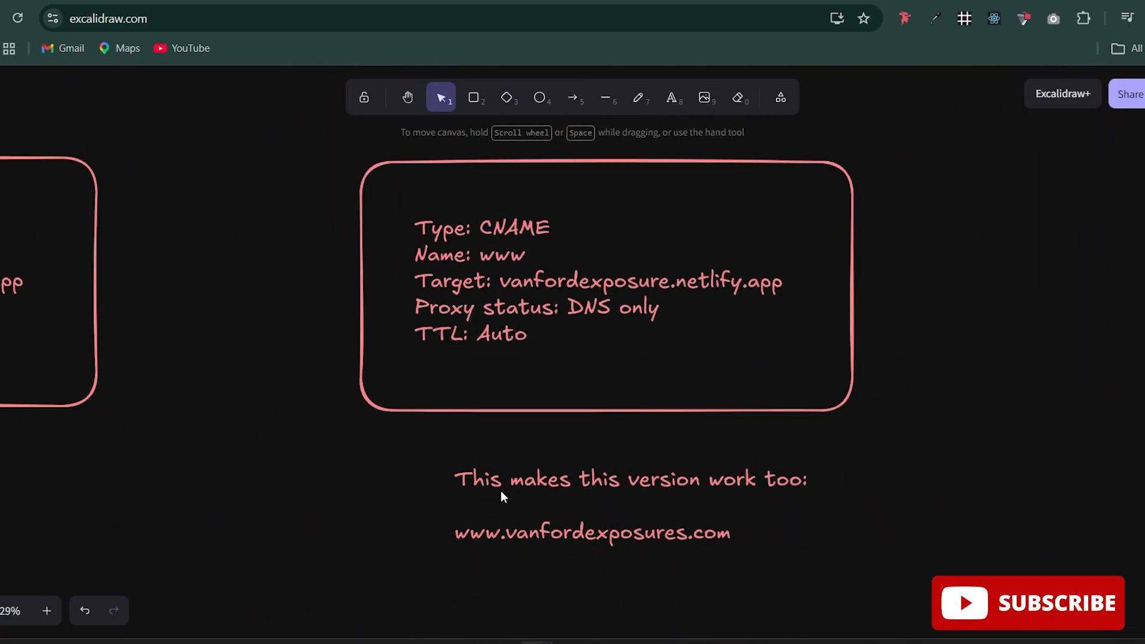
{"action": "scroll", "coordinate": [536, 334], "scroll_direction": "up", "scroll_amount": 3}
{"action": "scroll", "coordinate": [504, 432], "scroll_direction": "up", "scroll_amount": 4}
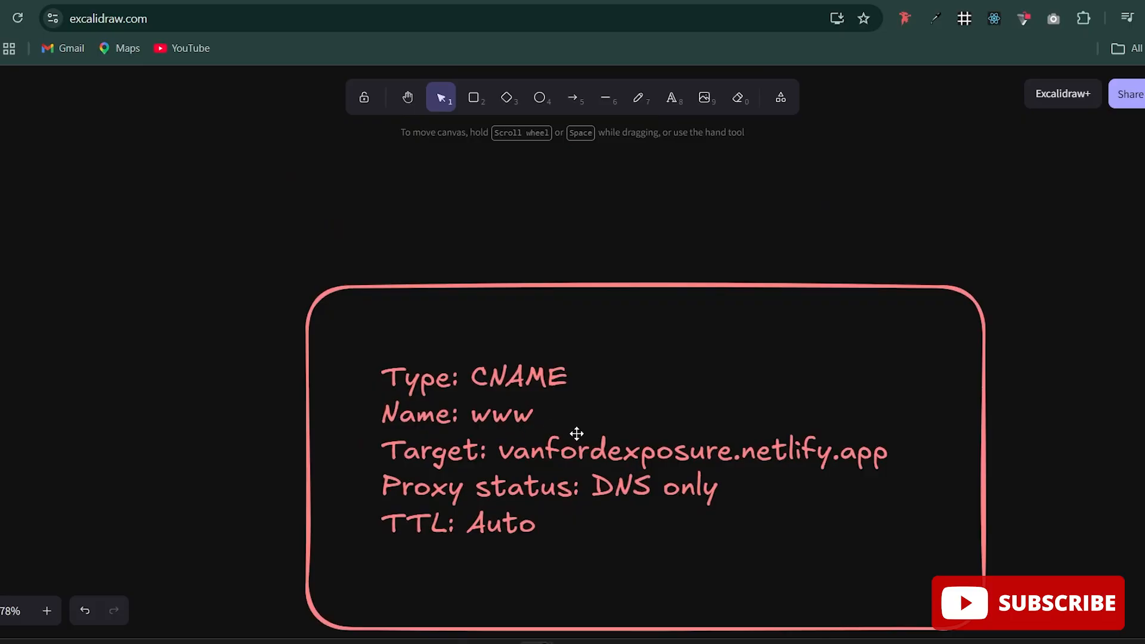
{"action": "double_click", "coordinate": [767, 455]}
{"action": "double_click", "coordinate": [767, 455]}
{"action": "double_click", "coordinate": [588, 454]}
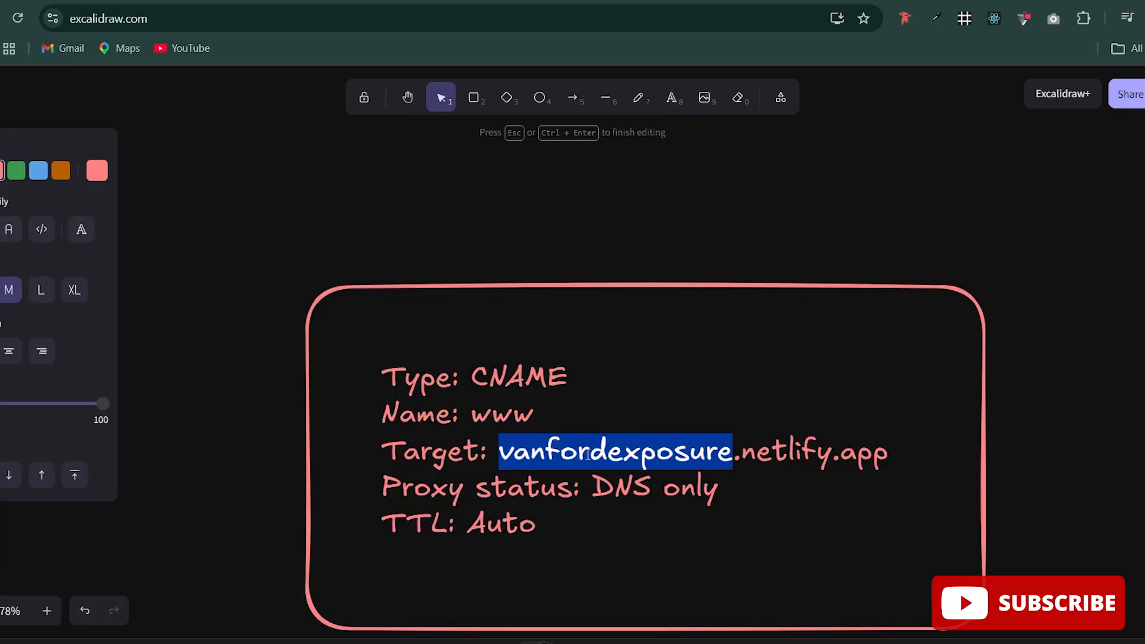
{"action": "left_click", "coordinate": [530, 465]}
{"action": "left_click_drag", "start_coordinate": [505, 460], "coordinate": [874, 456]}
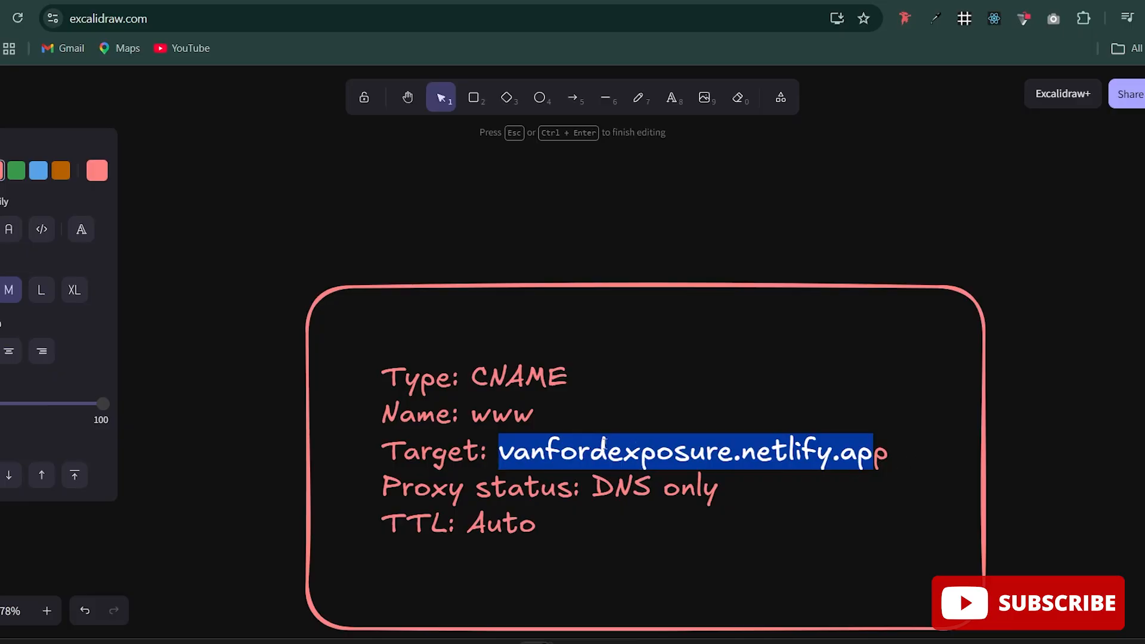
Step: Examine the Excalidraw list of root, www and https address variants of the custom domain
{"action": "scroll", "coordinate": [805, 386], "scroll_direction": "down", "scroll_amount": 5, "text": "ctrl"}
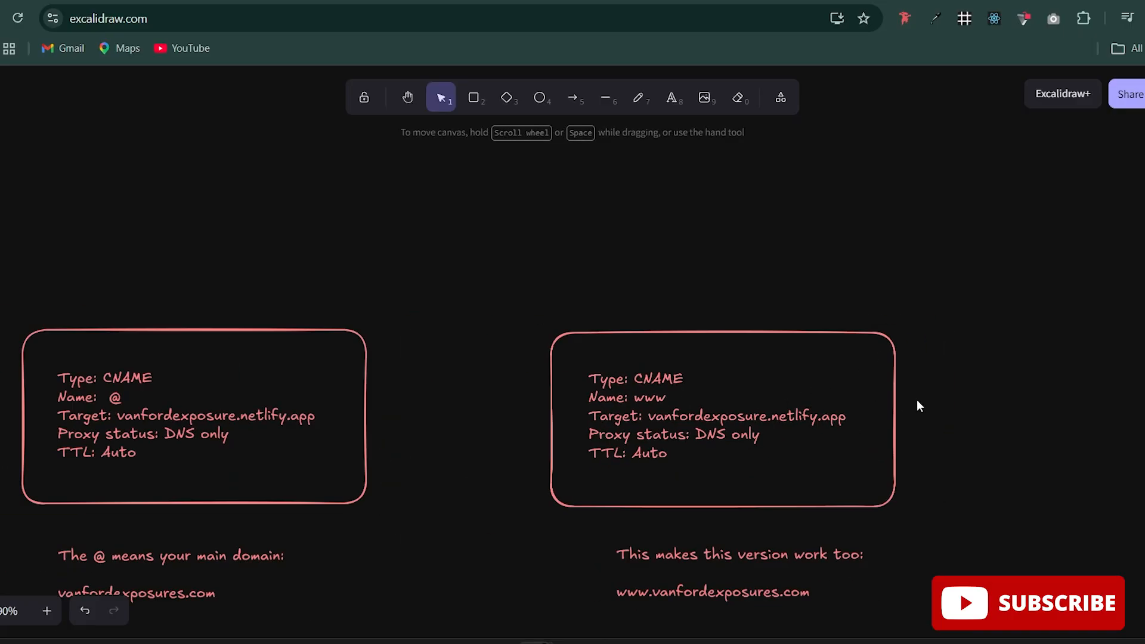
{"action": "scroll", "coordinate": [917, 404], "scroll_direction": "right", "scroll_amount": 10}
{"action": "scroll", "coordinate": [501, 424], "scroll_direction": "up", "scroll_amount": 5, "text": "ctrl"}
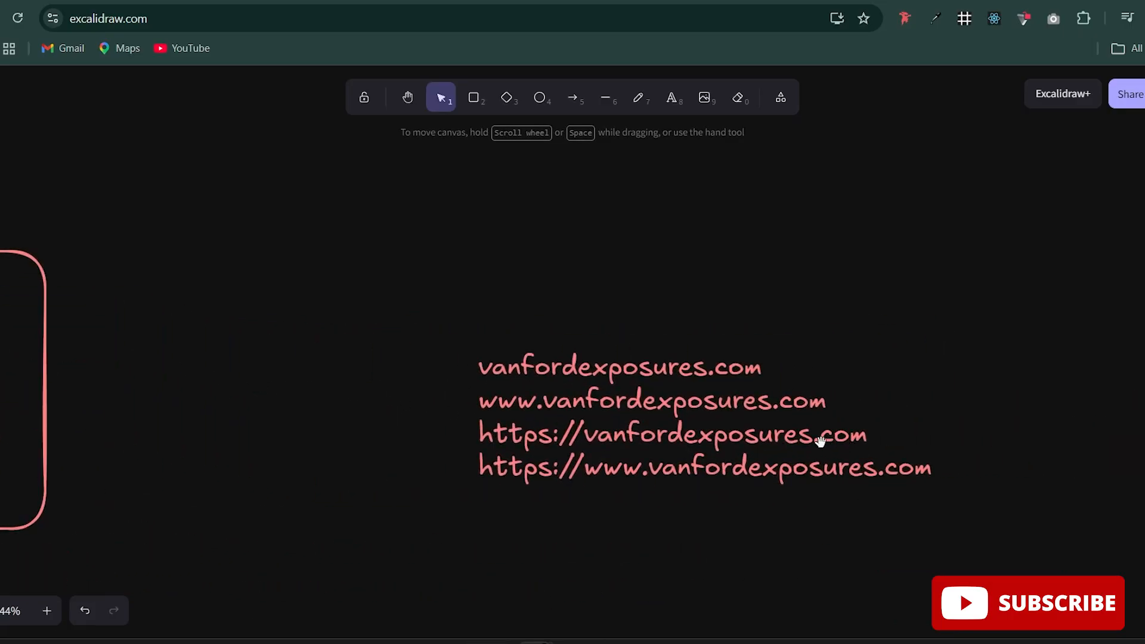
{"action": "scroll", "coordinate": [549, 376], "scroll_direction": "right", "scroll_amount": 3}
{"action": "scroll", "coordinate": [537, 370], "scroll_direction": "up", "scroll_amount": 5, "text": "ctrl"}
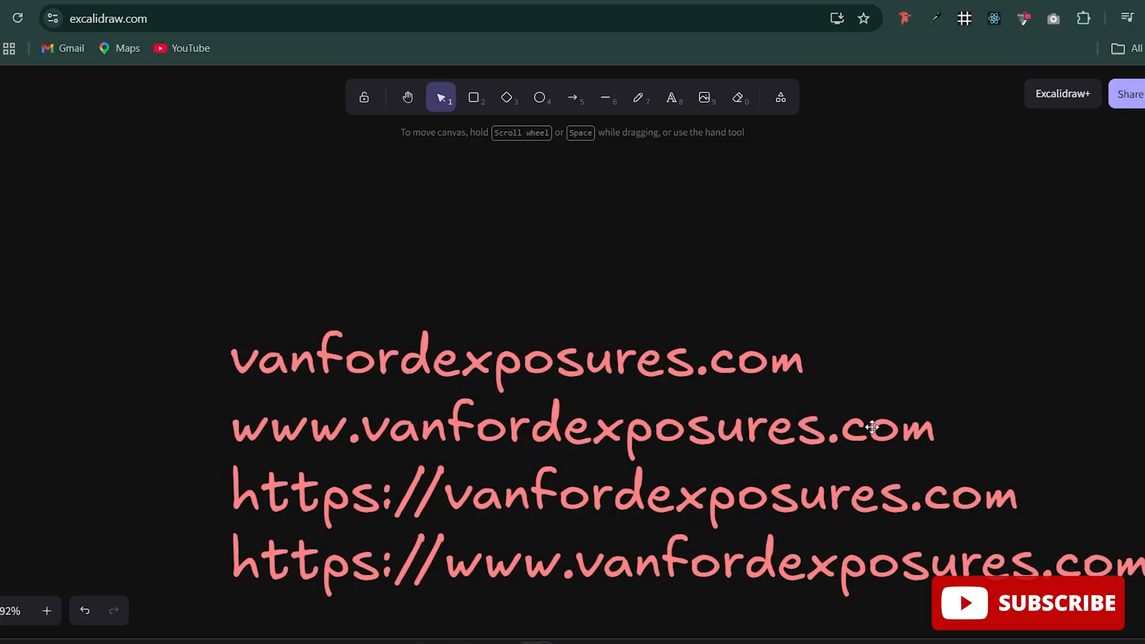
{"action": "scroll", "coordinate": [763, 432], "scroll_direction": "down", "scroll_amount": 1}
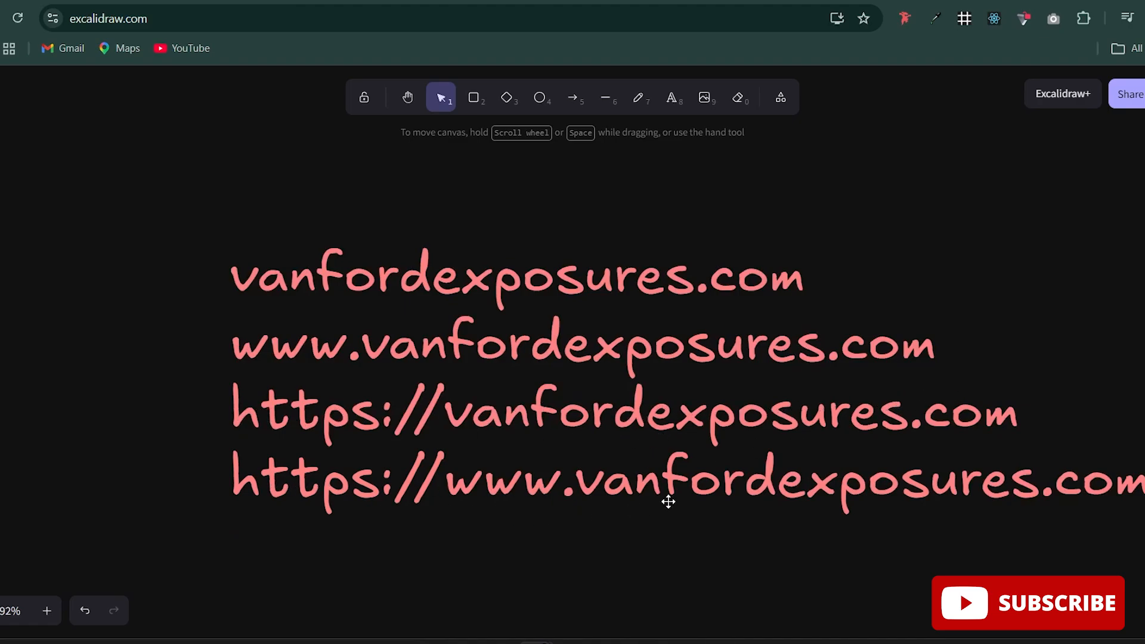
{"action": "left_click", "coordinate": [938, 475]}
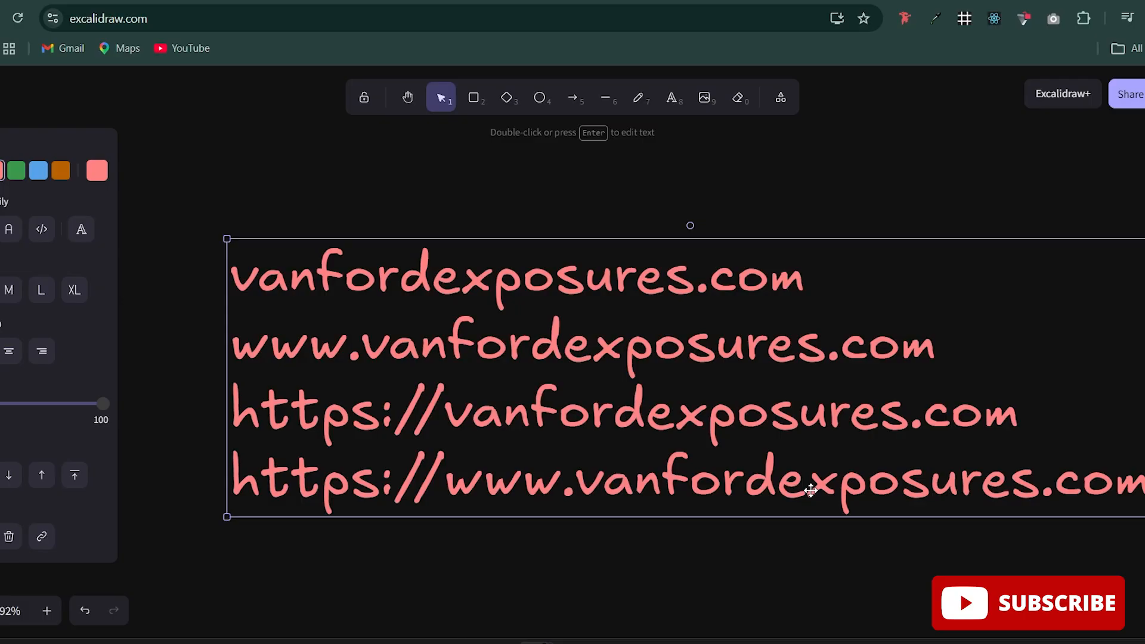
Step: Switch back to Cloudflare, change the www CNAME record's proxy status to DNS only and save it
{"action": "mouse_move", "coordinate": [537, 642]}
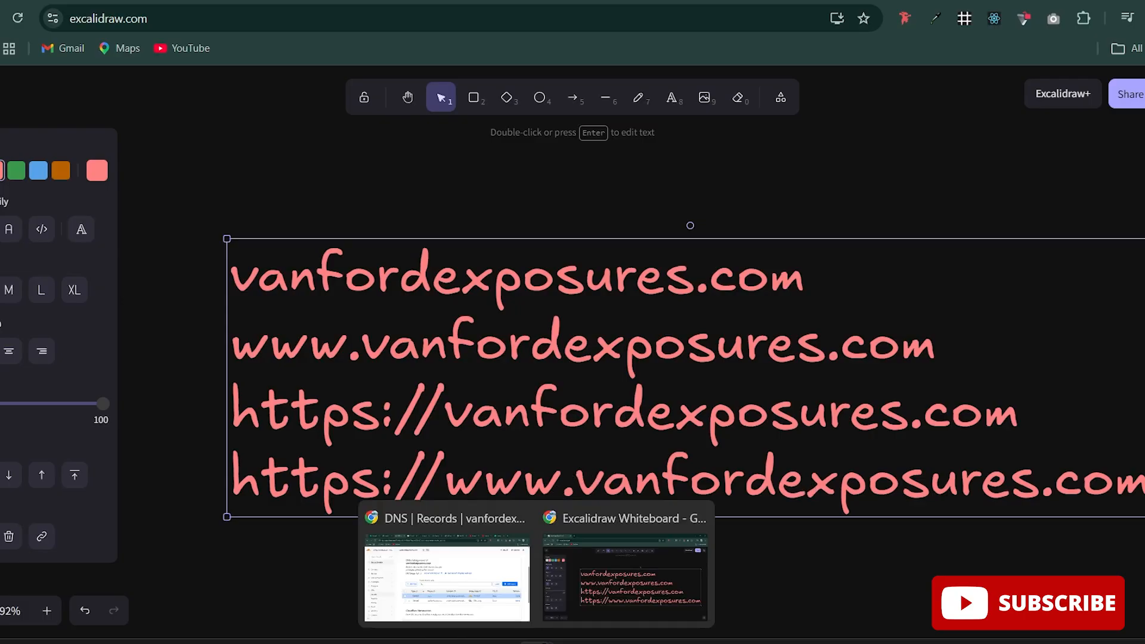
{"action": "left_click", "coordinate": [466, 561]}
{"action": "scroll", "coordinate": [627, 406], "scroll_direction": "up", "scroll_amount": 5}
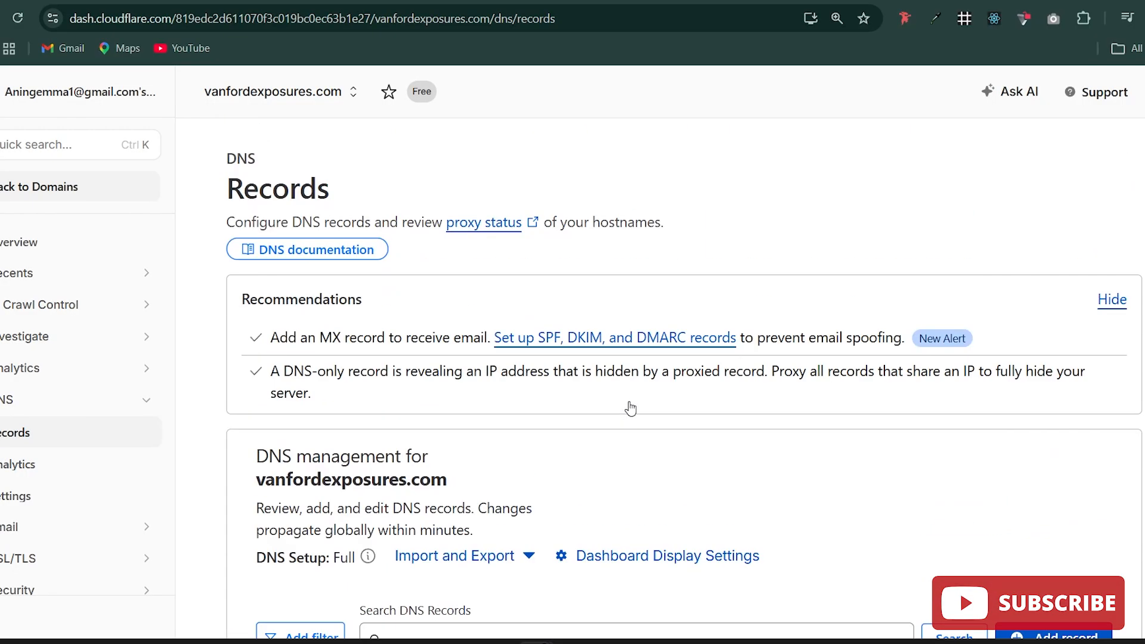
{"action": "scroll", "coordinate": [628, 404], "scroll_direction": "down", "scroll_amount": 4}
{"action": "scroll", "coordinate": [763, 380], "scroll_direction": "down", "scroll_amount": 4}
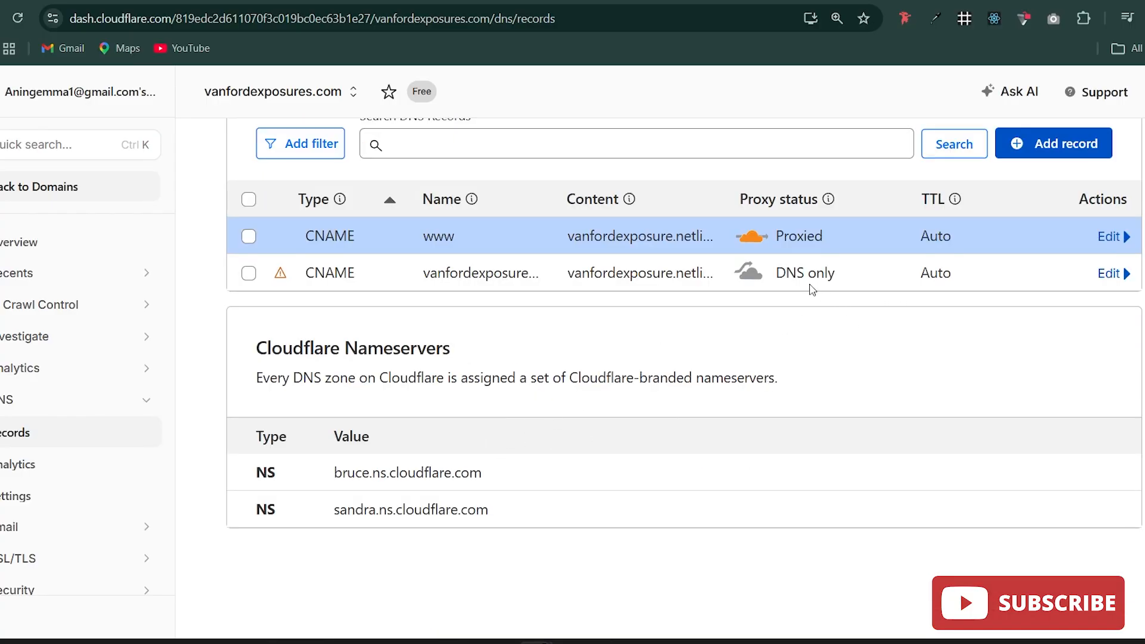
{"action": "left_click", "coordinate": [1108, 238]}
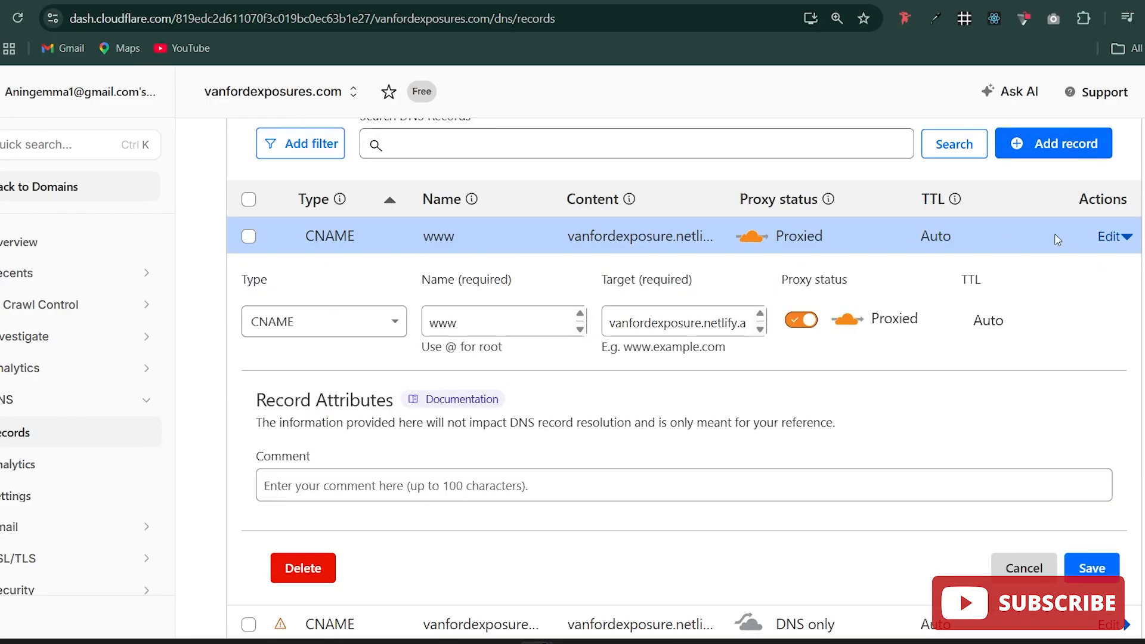
{"action": "left_click", "coordinate": [799, 320]}
{"action": "left_click", "coordinate": [1084, 568]}
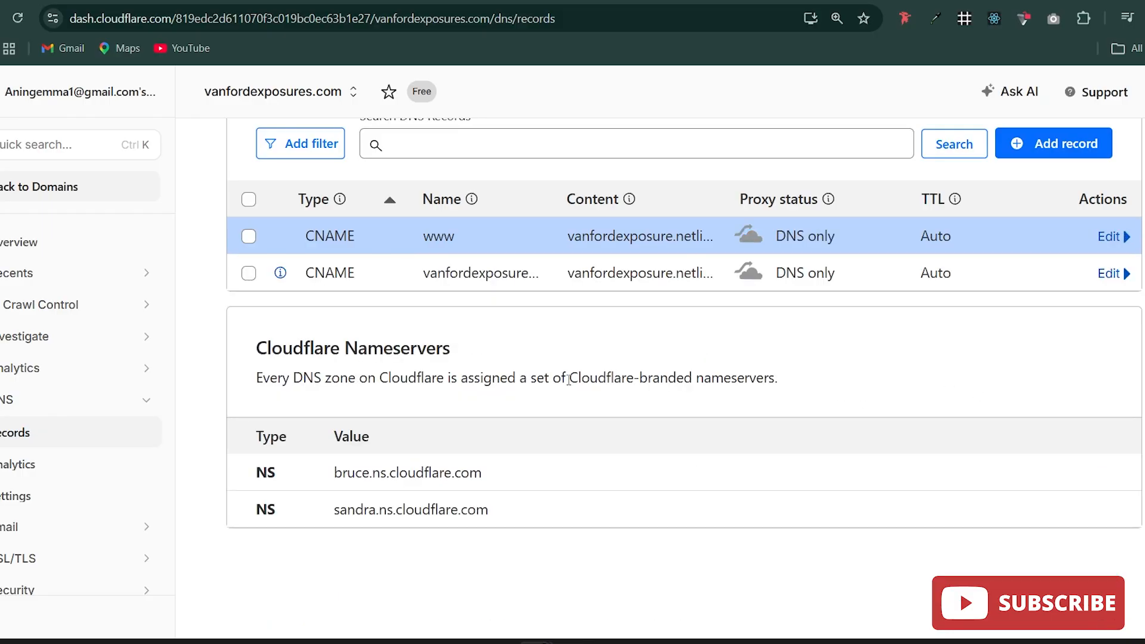
Step: Review both CNAME records in Cloudflare, then switch to Netlify and check the production domains' DNS verification status
{"action": "scroll", "coordinate": [525, 352], "scroll_direction": "up", "scroll_amount": 4}
{"action": "scroll", "coordinate": [531, 340], "scroll_direction": "up", "scroll_amount": 4}
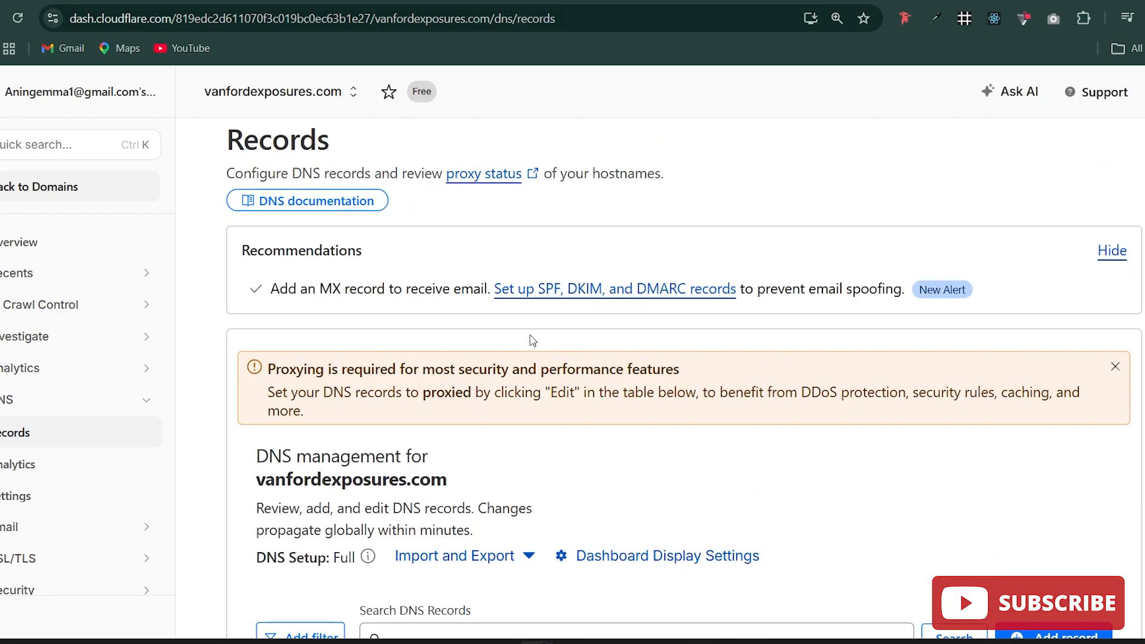
{"action": "scroll", "coordinate": [531, 340], "scroll_direction": "down", "scroll_amount": 4}
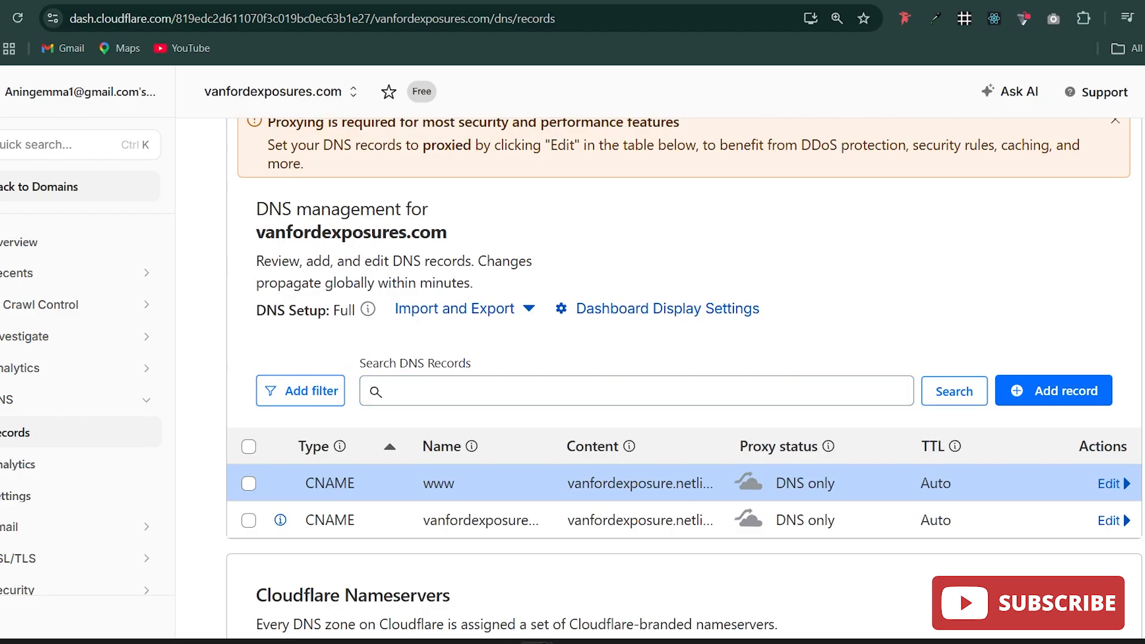
{"action": "key", "text": "ctrl+Tab"}
{"action": "scroll", "coordinate": [666, 395], "scroll_direction": "down", "scroll_amount": 5}
{"action": "scroll", "coordinate": [665, 395], "scroll_direction": "up", "scroll_amount": 5}
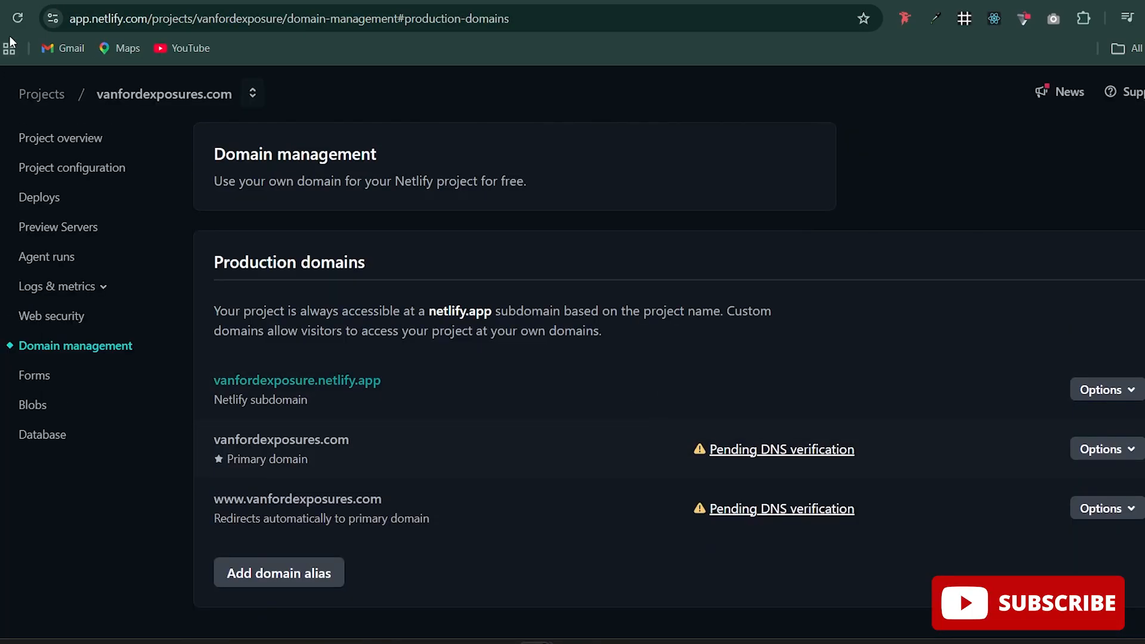
Step: Reload Netlify's domain management page, review the production domain entries and check whether vanfordexposures.com opens
{"action": "left_click", "coordinate": [18, 19]}
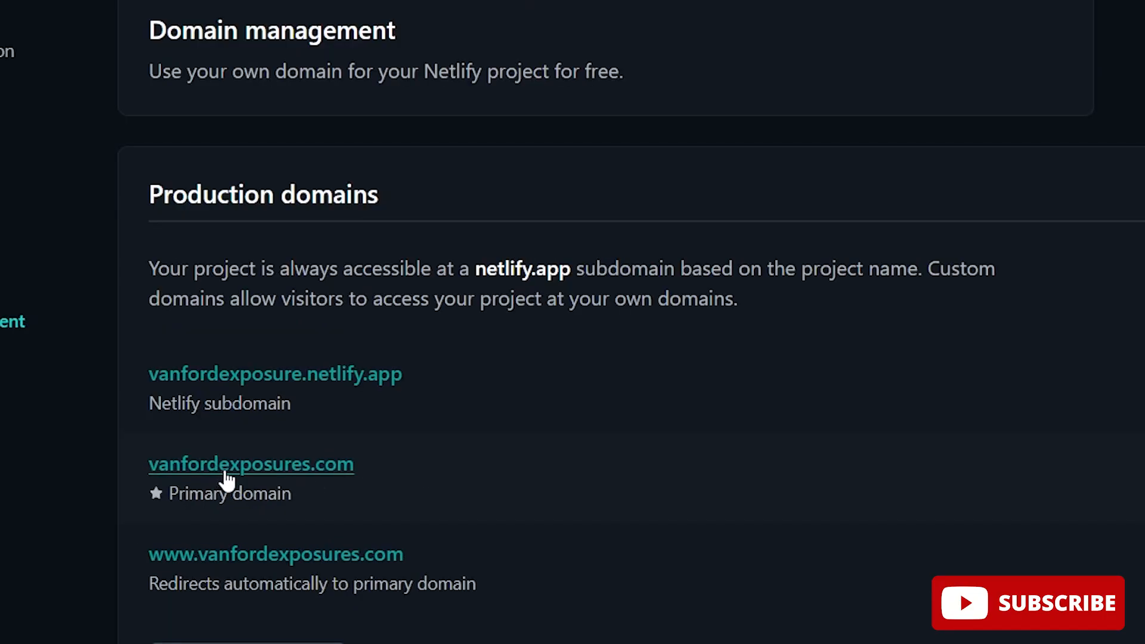
{"action": "left_click_drag", "start_coordinate": [308, 504], "coordinate": [137, 496]}
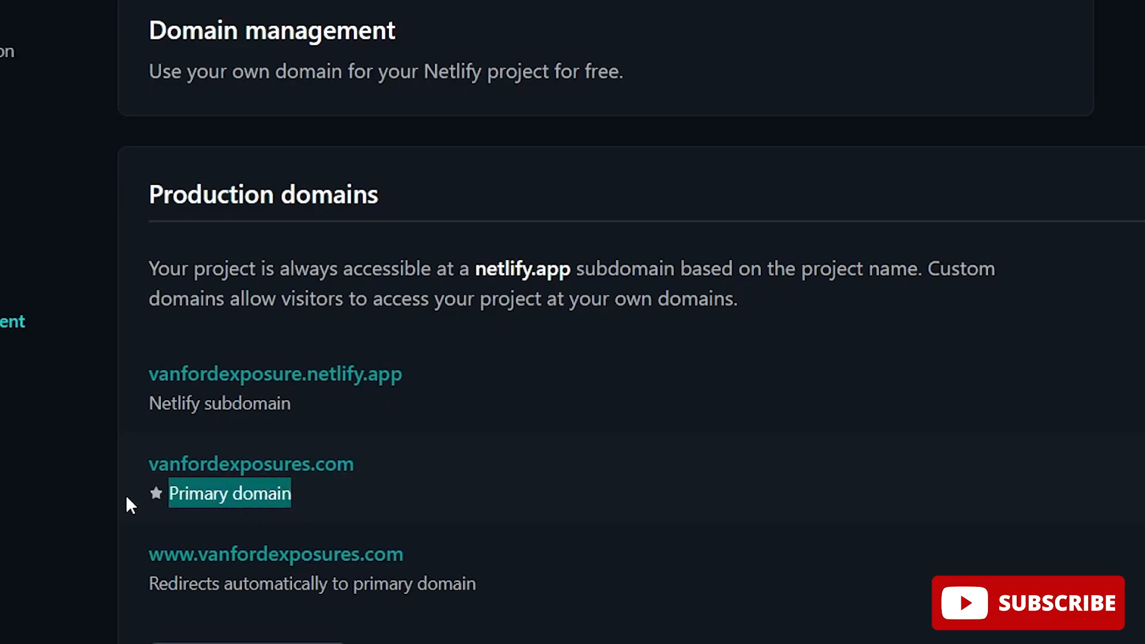
{"action": "left_click", "coordinate": [402, 370]}
{"action": "left_click_drag", "start_coordinate": [402, 370], "coordinate": [124, 371]}
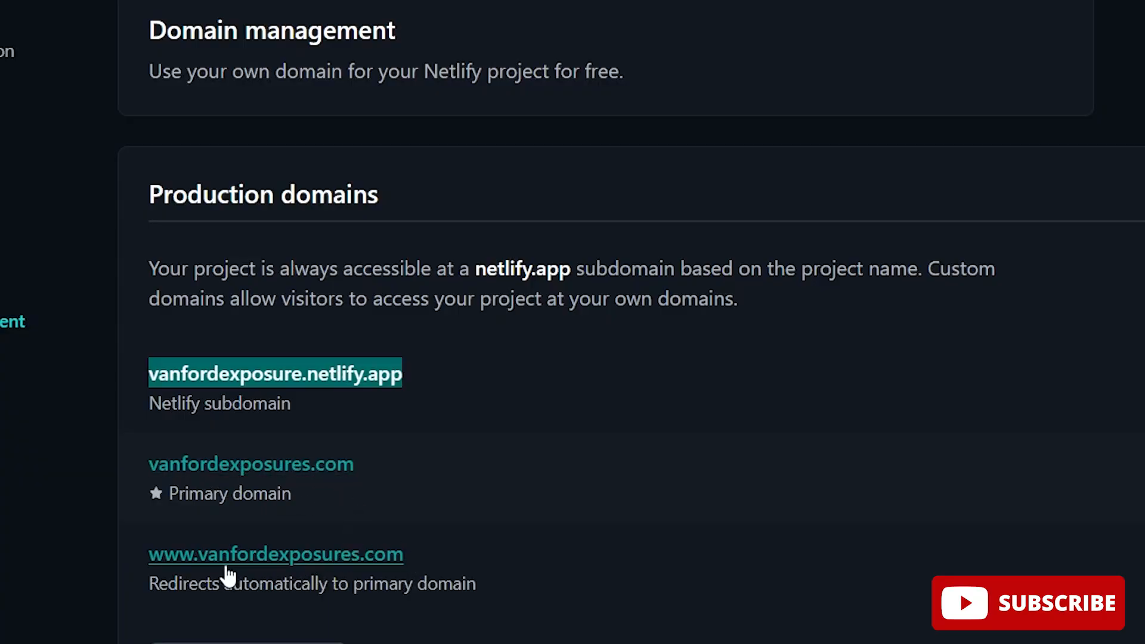
{"action": "left_click_drag", "start_coordinate": [527, 556], "coordinate": [73, 552]}
{"action": "left_click", "coordinate": [471, 498]}
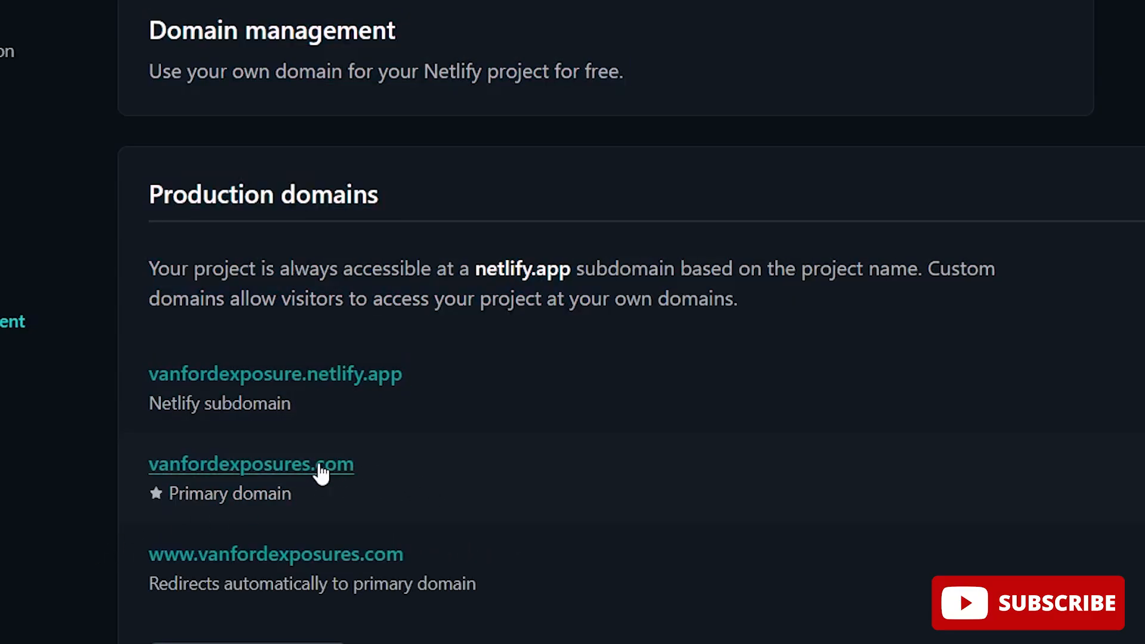
{"action": "left_click", "coordinate": [320, 471]}
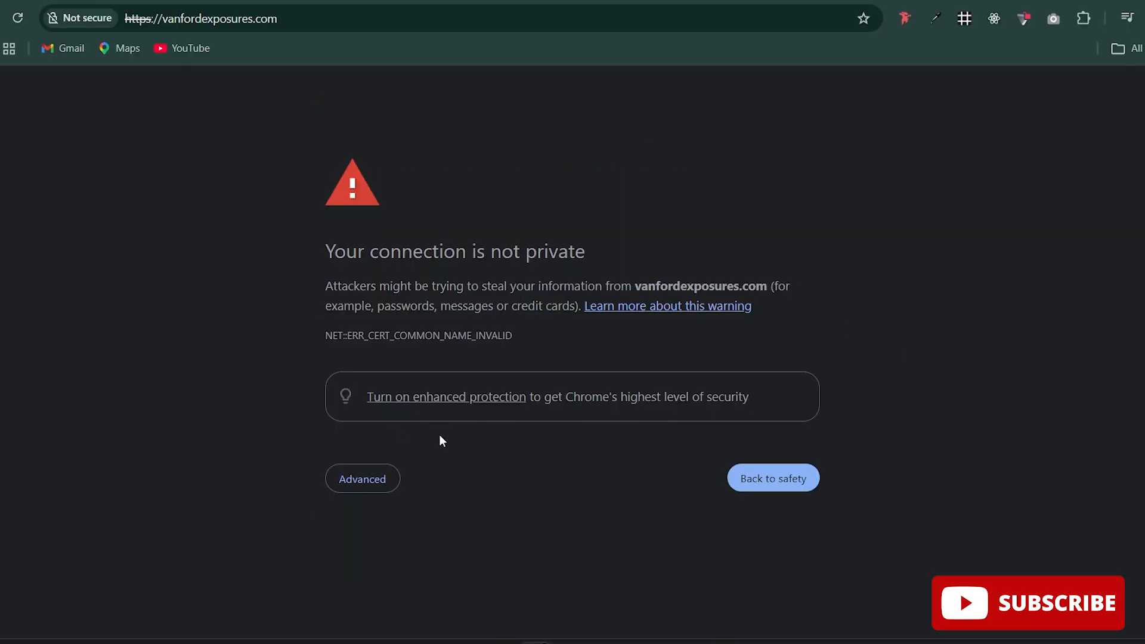
{"action": "left_click", "coordinate": [782, 480]}
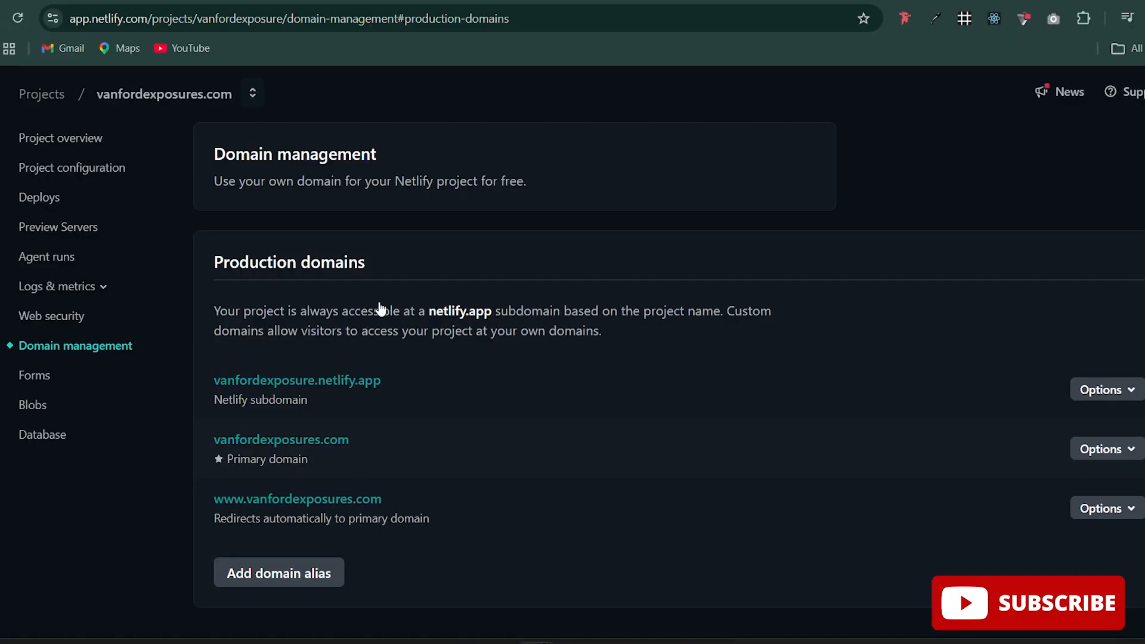
Step: Run the DNS configuration verification for the project's SSL/TLS certificate in the HTTPS section
{"action": "scroll", "coordinate": [417, 358], "scroll_direction": "down", "scroll_amount": 7}
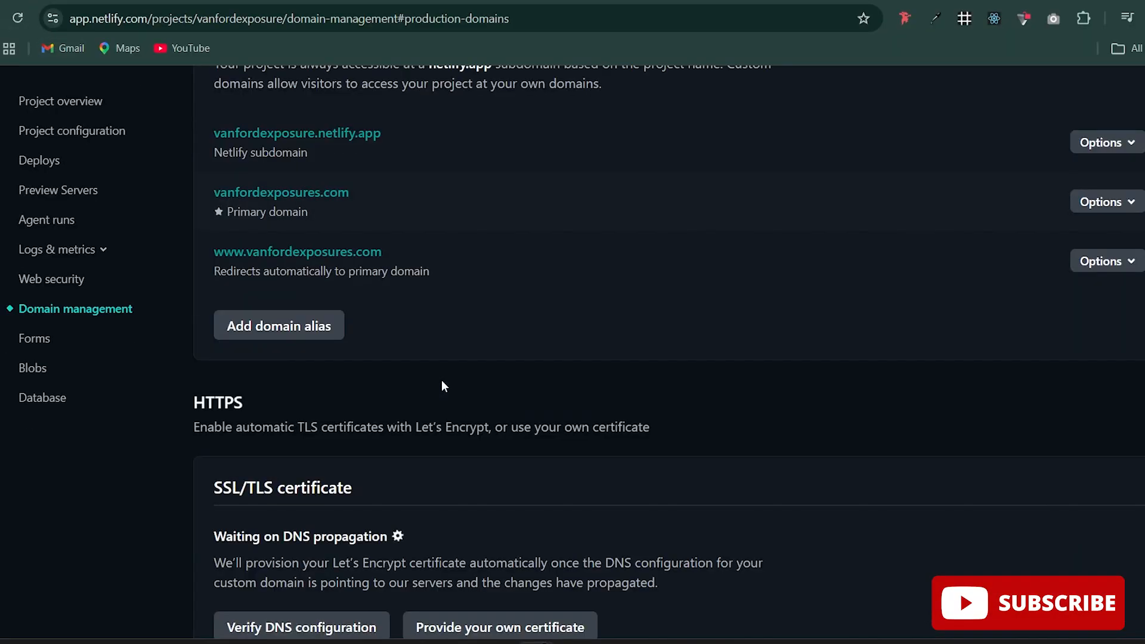
{"action": "scroll", "coordinate": [442, 382], "scroll_direction": "down", "scroll_amount": 1}
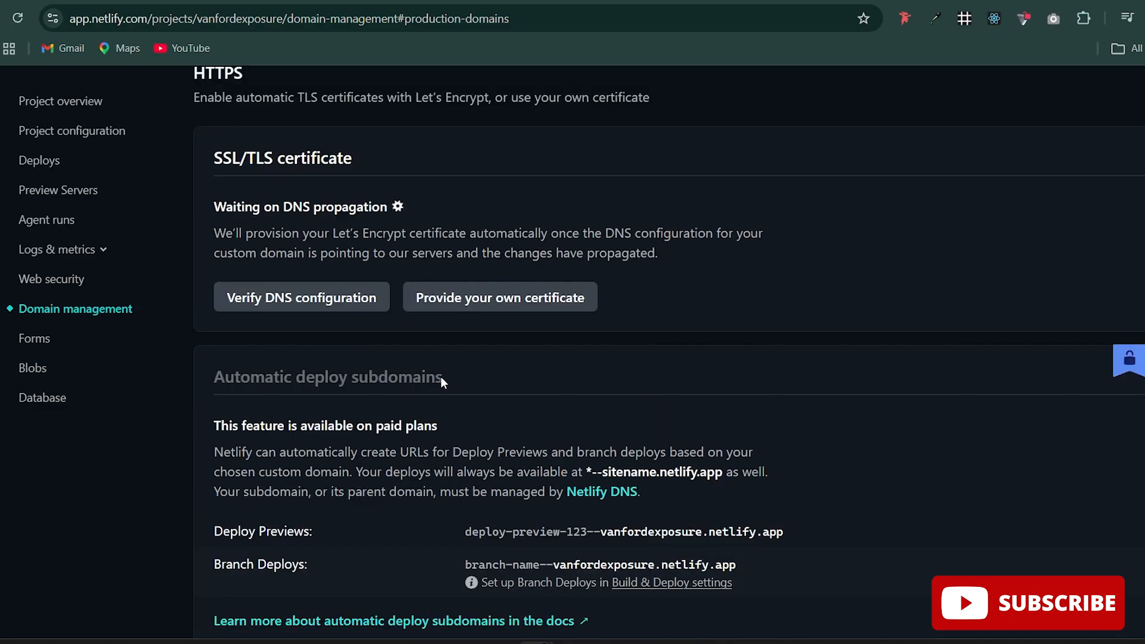
{"action": "scroll", "coordinate": [558, 373], "scroll_direction": "up", "scroll_amount": 1}
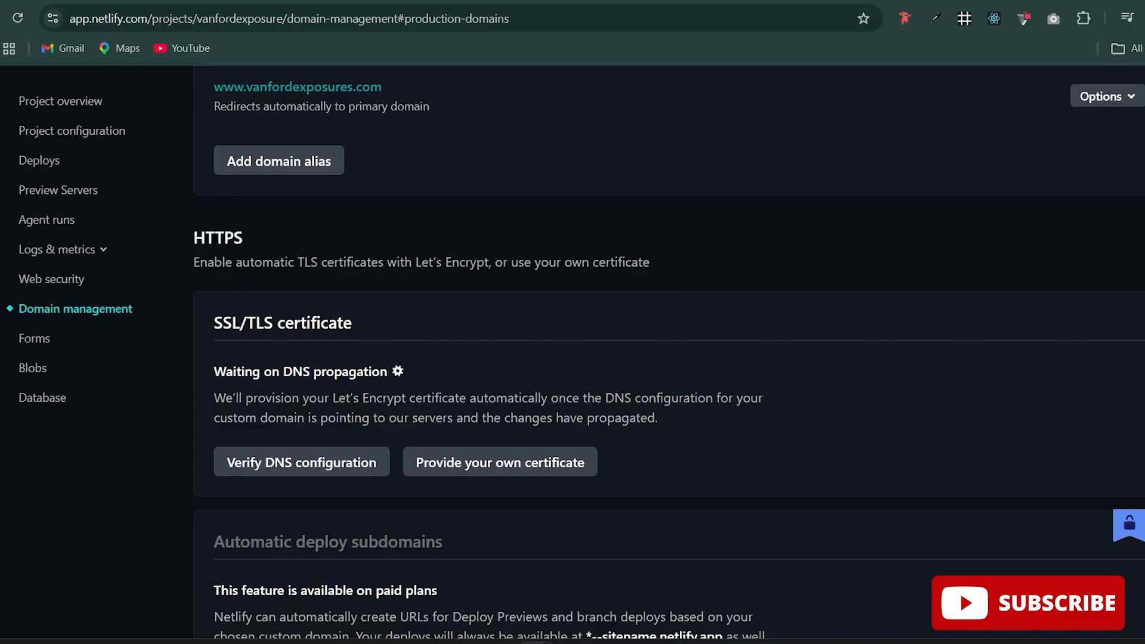
{"action": "scroll", "coordinate": [650, 382], "scroll_direction": "up", "scroll_amount": 1}
{"action": "scroll", "coordinate": [648, 377], "scroll_direction": "down", "scroll_amount": 2}
{"action": "left_click", "coordinate": [356, 380]}
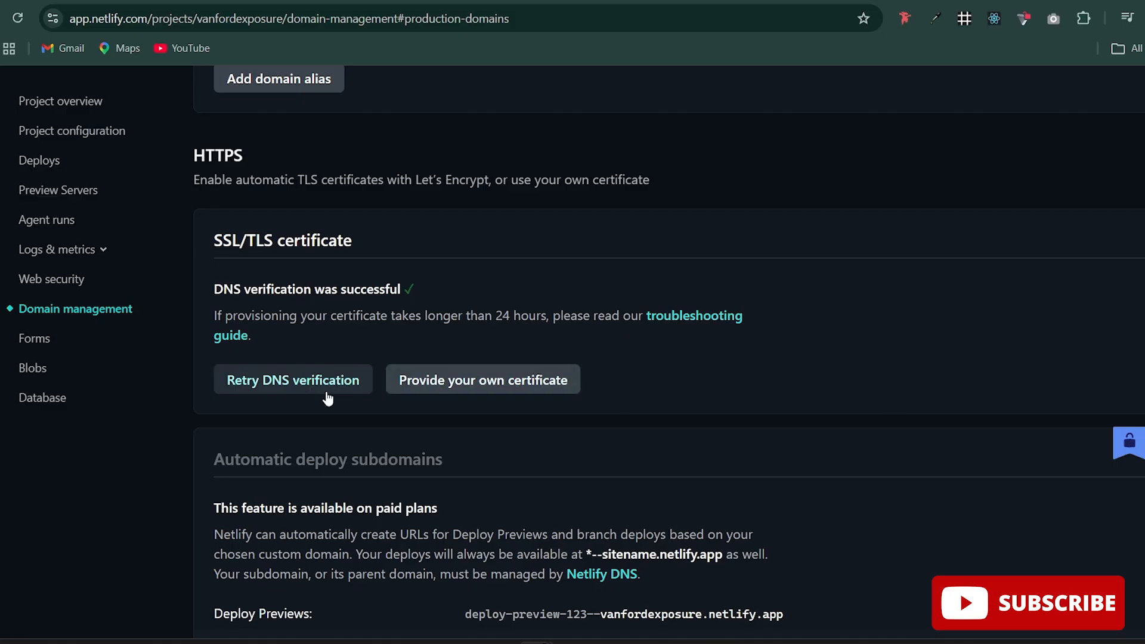
Step: Open vanfordexposures.com from the production domains and proceed past the browser's certificate warning to the site
{"action": "scroll", "coordinate": [622, 375], "scroll_direction": "up", "scroll_amount": 10}
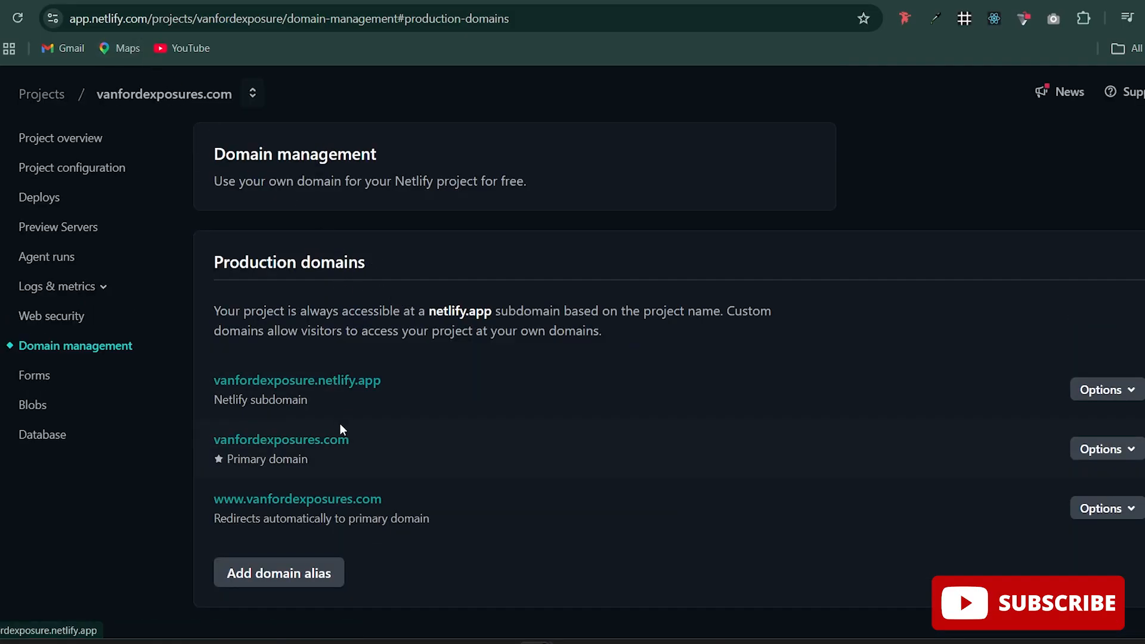
{"action": "left_click", "coordinate": [327, 444]}
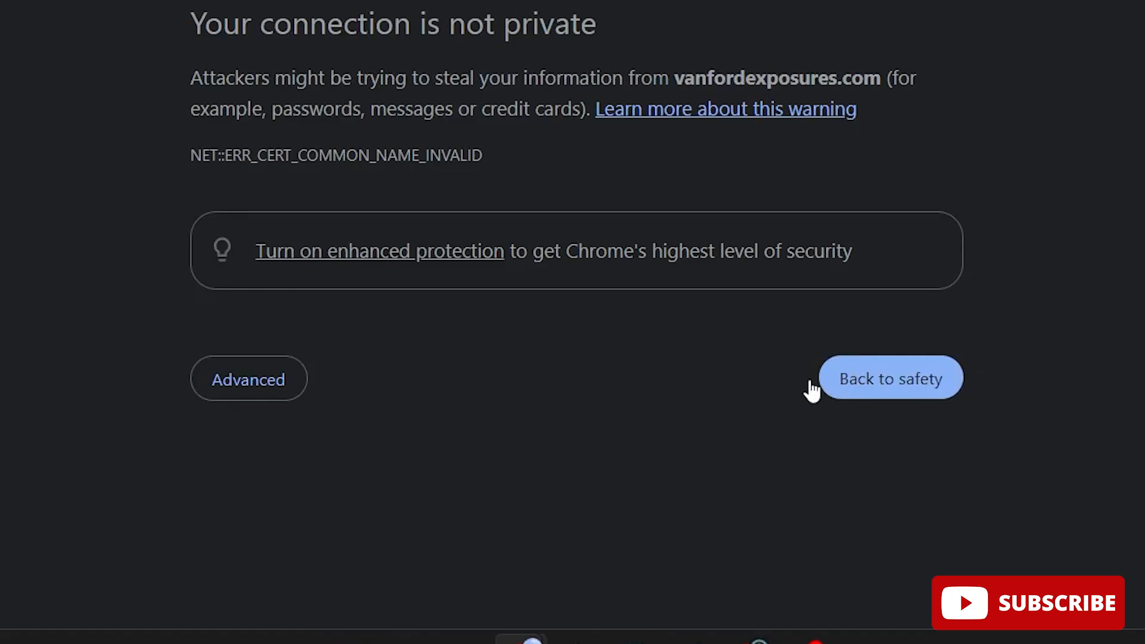
{"action": "left_click", "coordinate": [277, 384]}
{"action": "scroll", "coordinate": [342, 529], "scroll_direction": "down", "scroll_amount": 1}
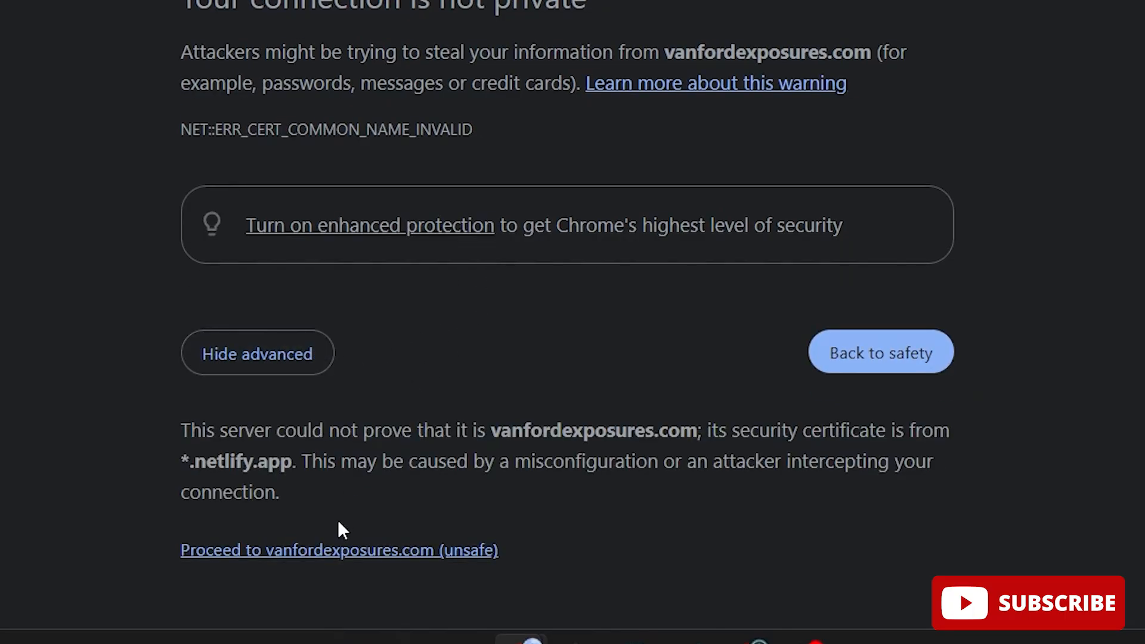
{"action": "left_click", "coordinate": [417, 550]}
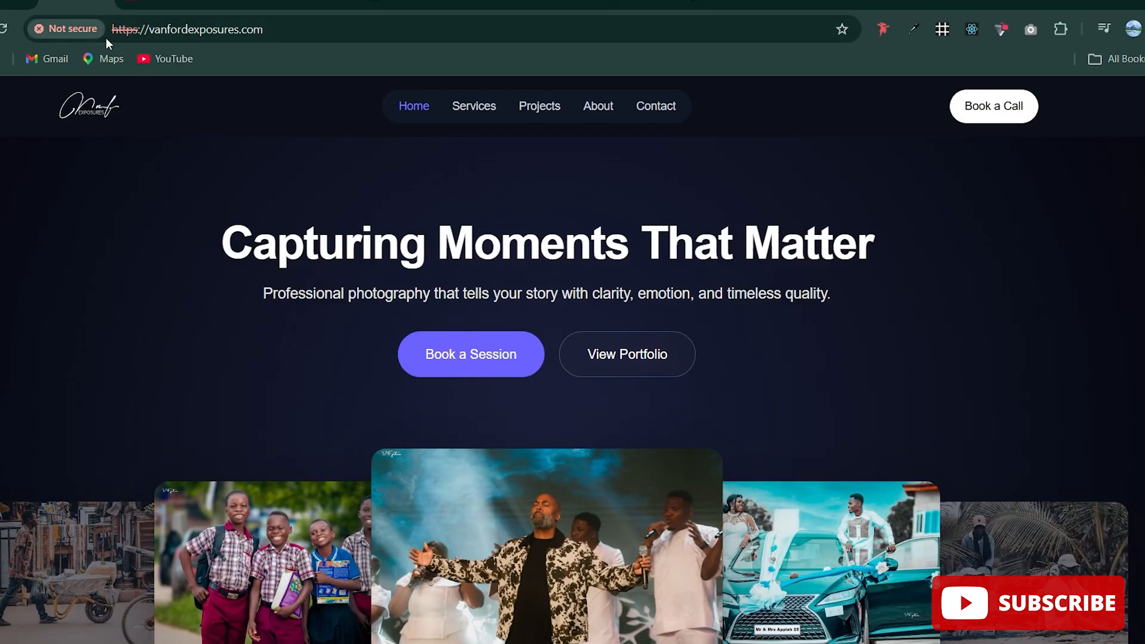
Step: Examine the vanfordexposures.com address in the browser and reload the site from it
{"action": "left_click", "coordinate": [311, 30]}
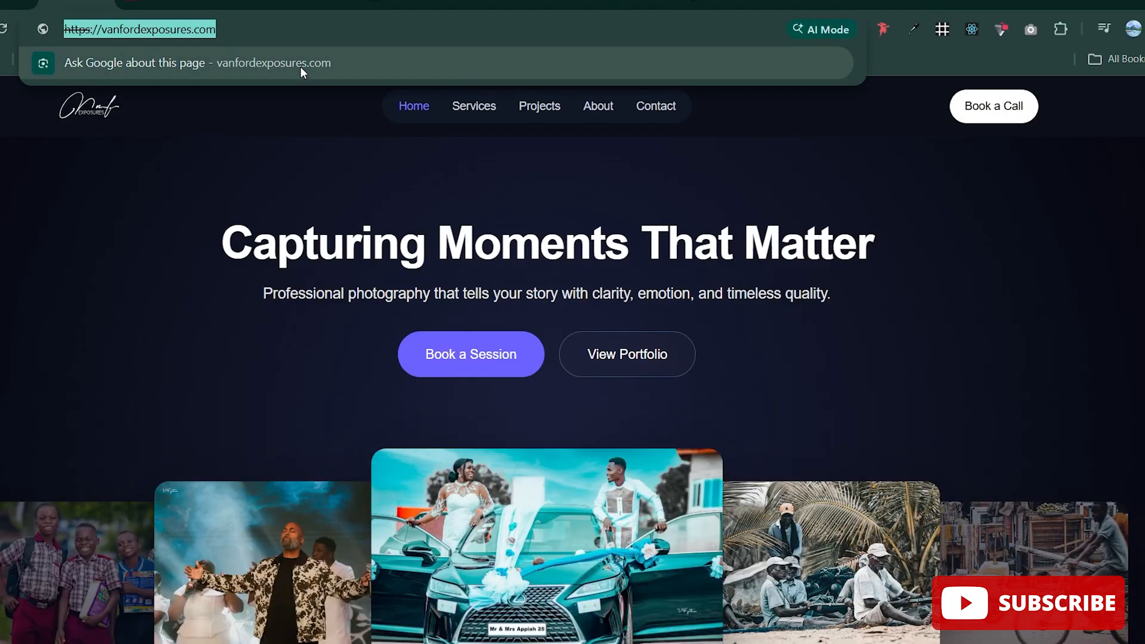
{"action": "left_click", "coordinate": [212, 29]}
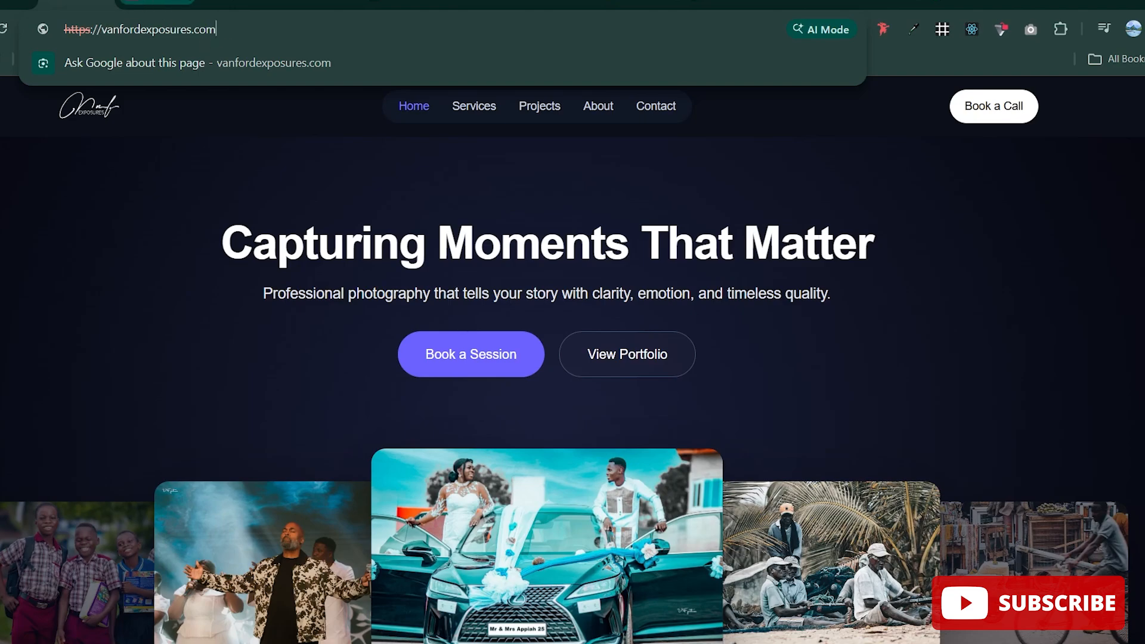
{"action": "key", "text": "Return"}
{"action": "left_click", "coordinate": [157, 3]}
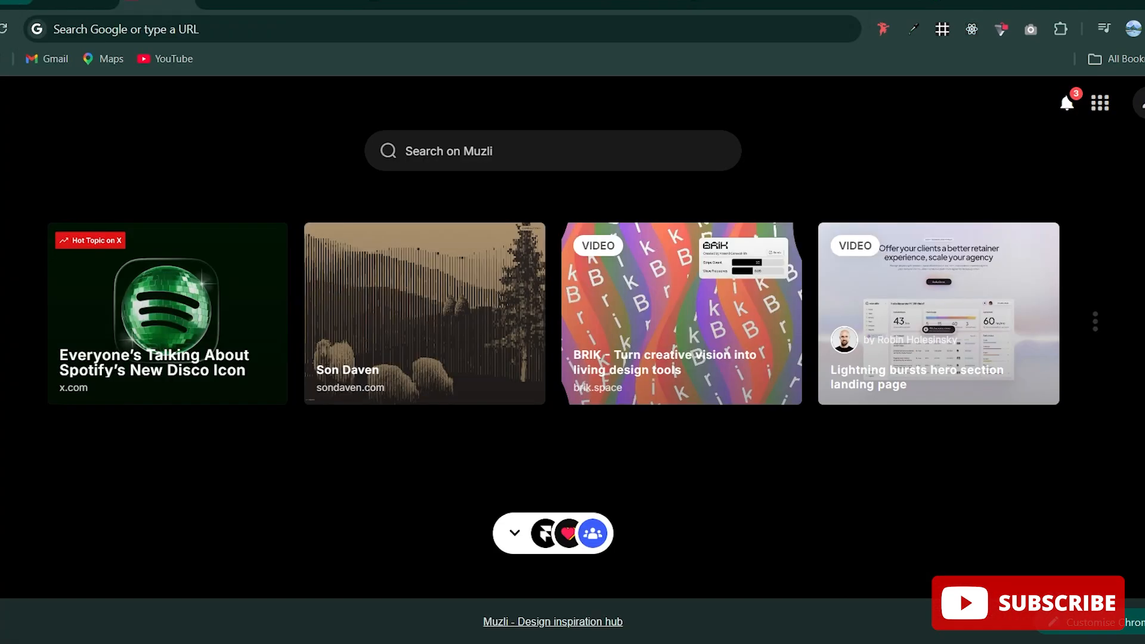
{"action": "left_click", "coordinate": [10, 5]}
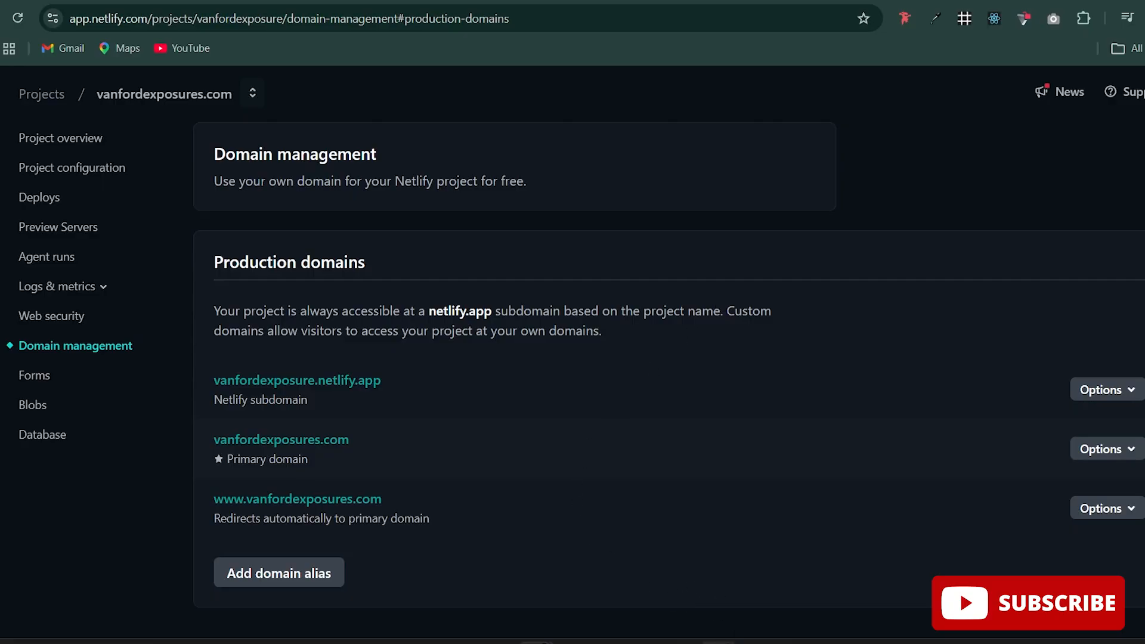
{"action": "left_click", "coordinate": [718, 642]}
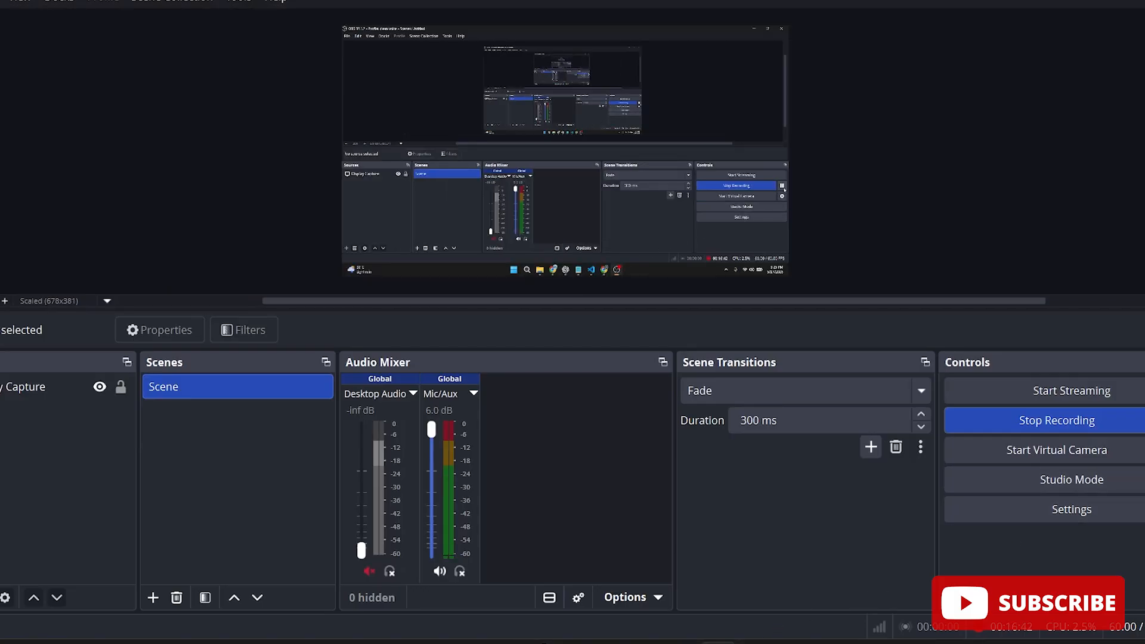